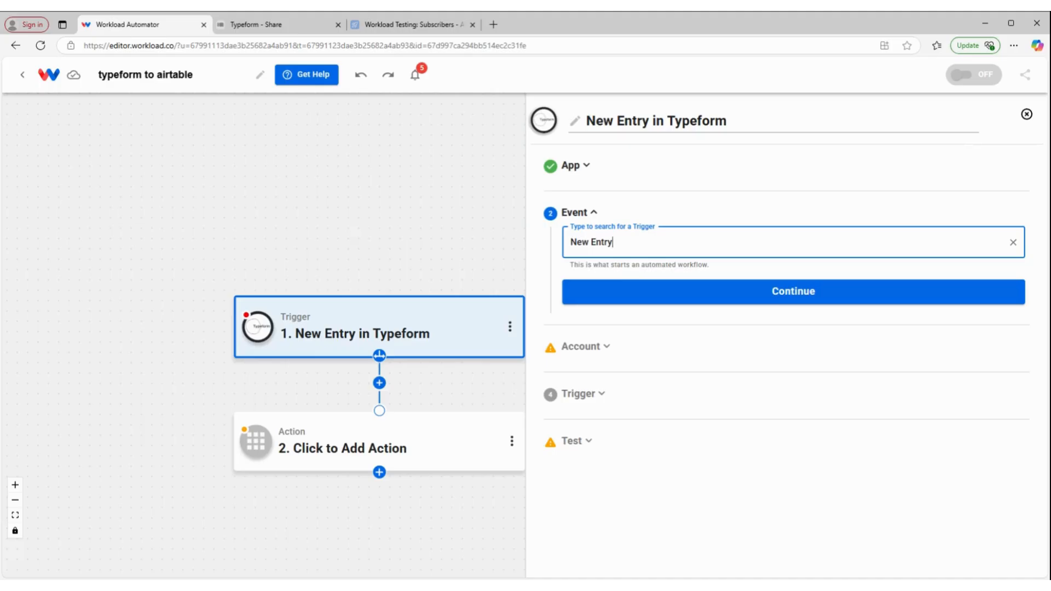
- Confirm the New Entry event and the connected Typeform account, and set the trigger's form to Basic Info
click(810, 292)
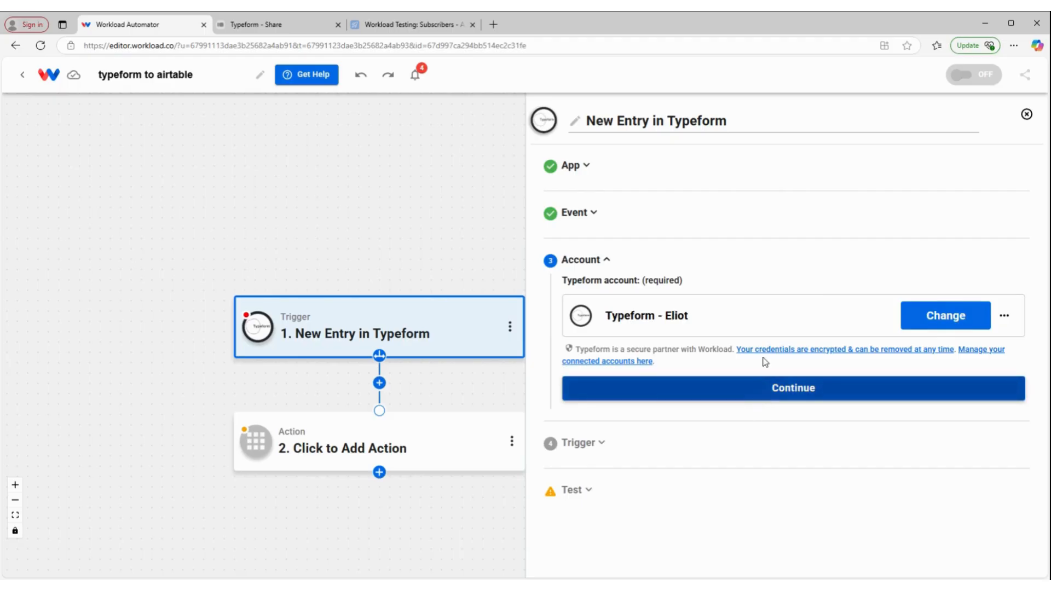
click(754, 393)
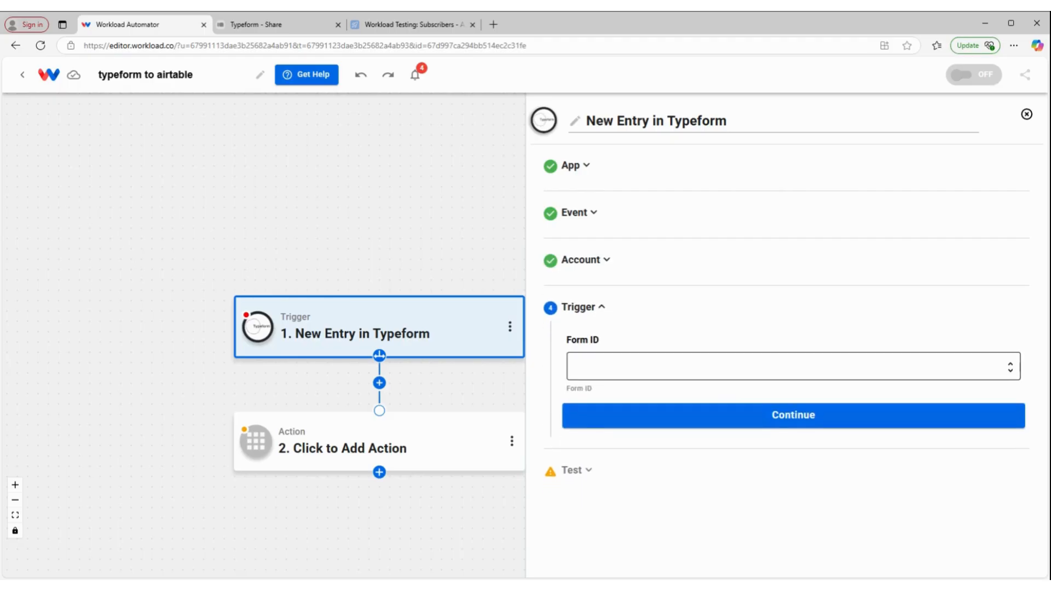
click(764, 366)
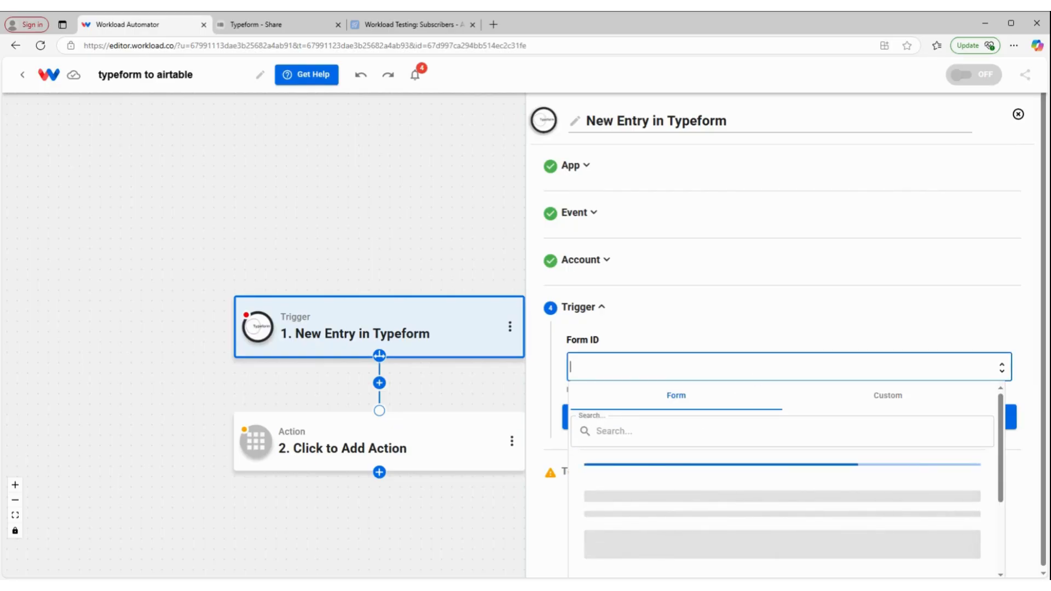
click(684, 483)
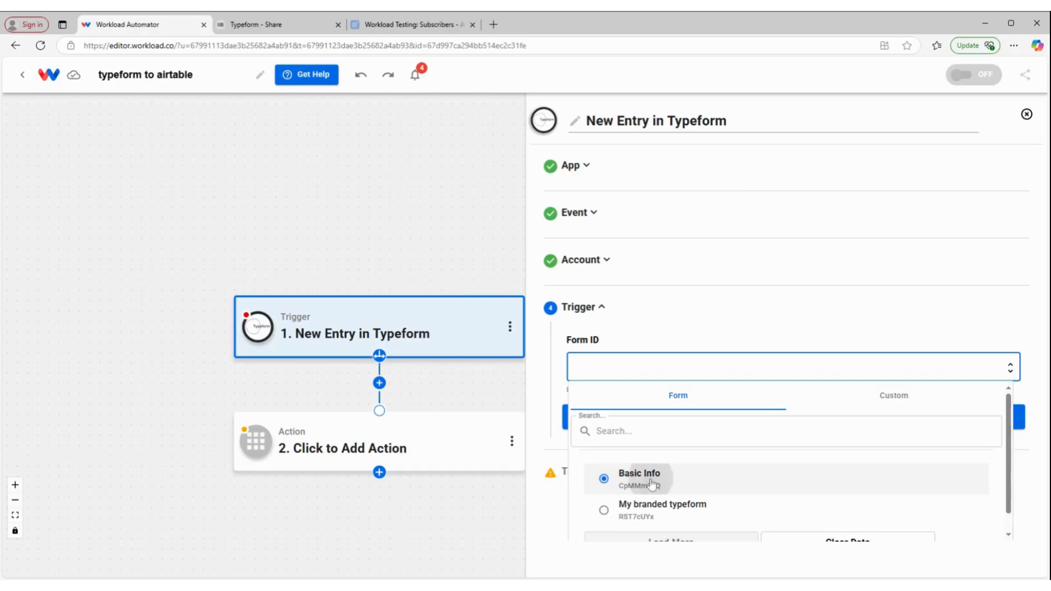
click(651, 483)
click(727, 420)
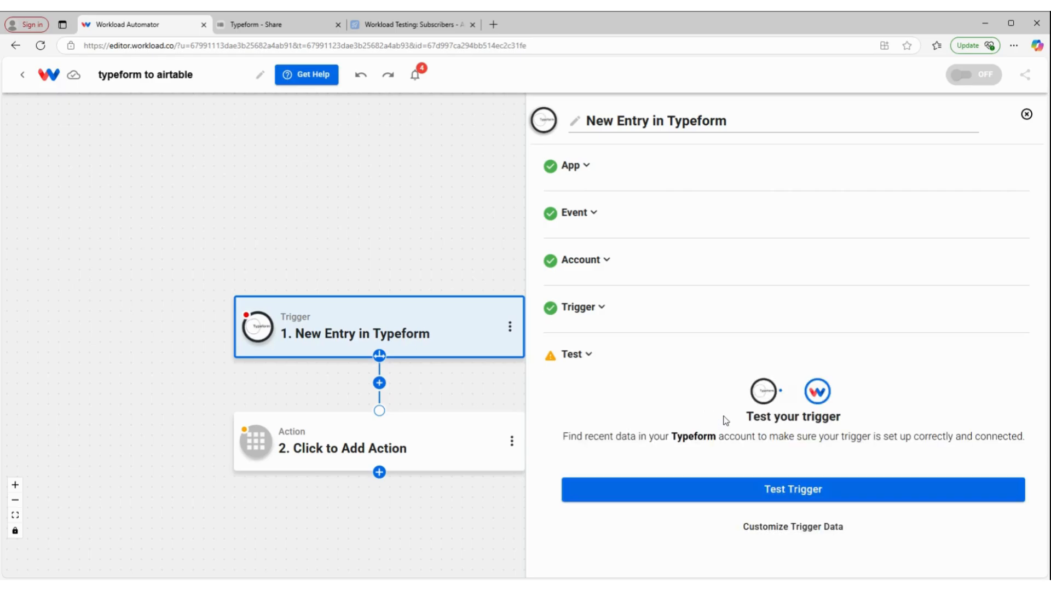
- Test the Typeform trigger and examine the data fields of the sample entry New Entry 1
click(800, 495)
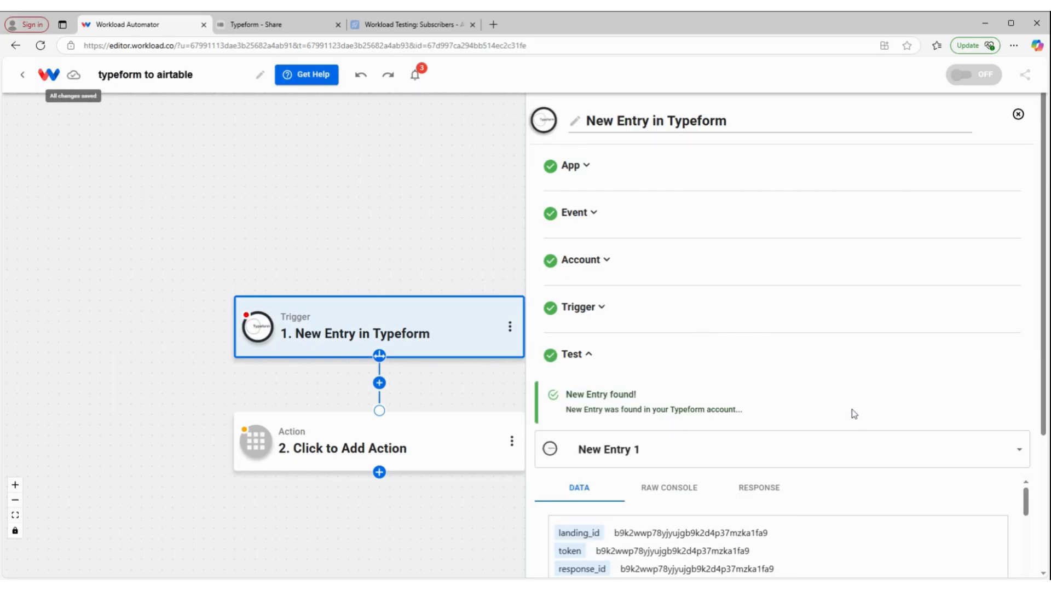
scroll(825, 451, down, 5)
scroll(683, 455, down, 6)
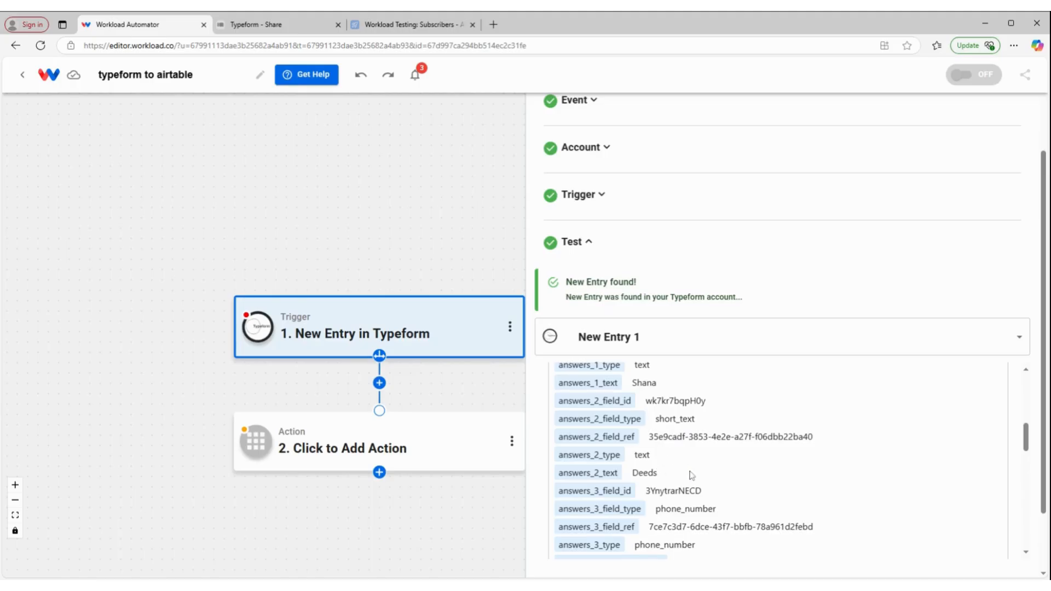
scroll(677, 438, down, 8)
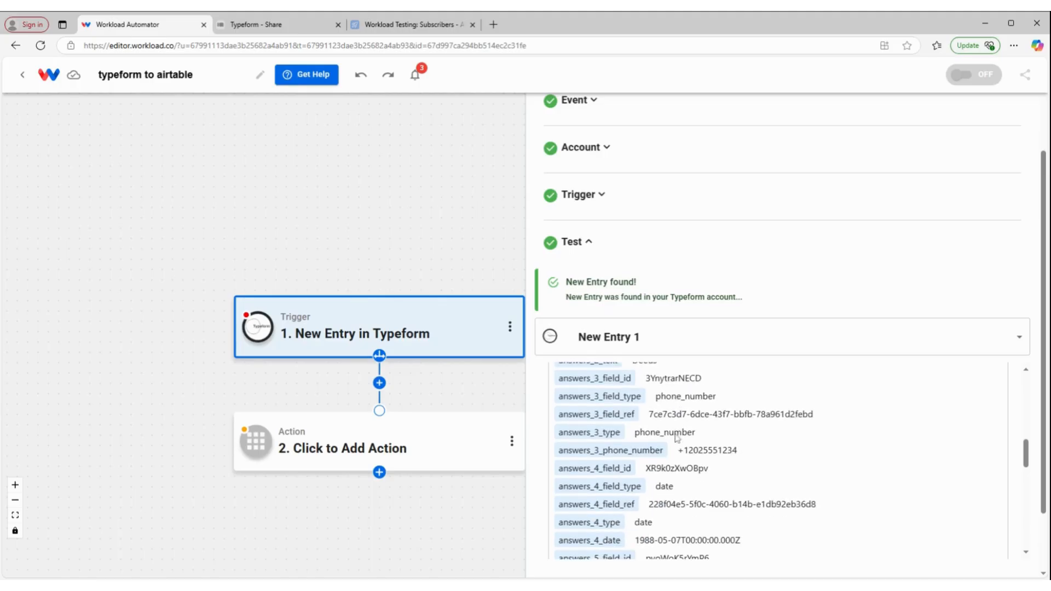
scroll(677, 438, down, 8)
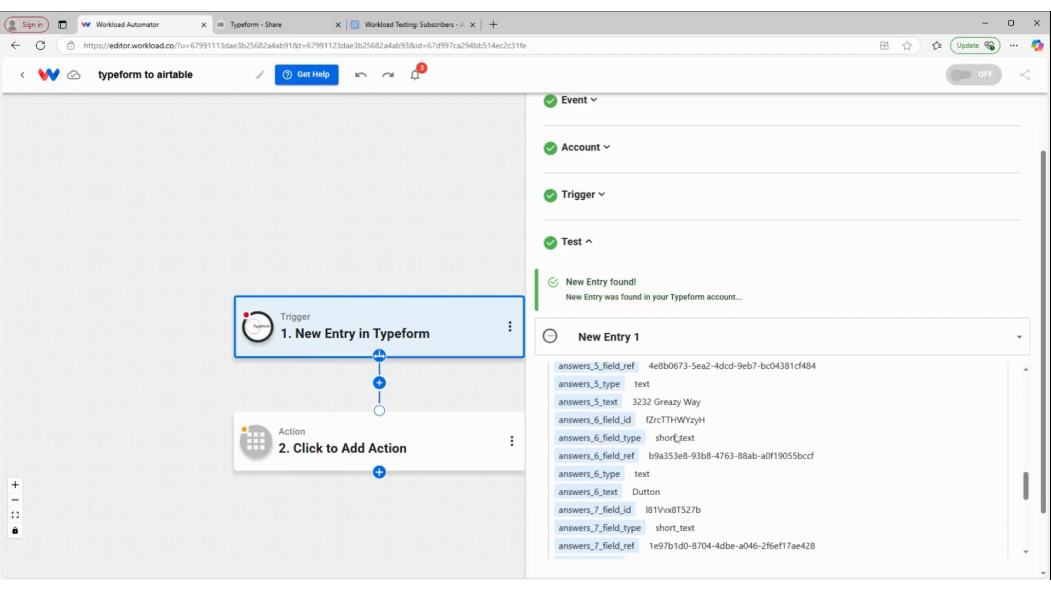
scroll(659, 430, down, 2)
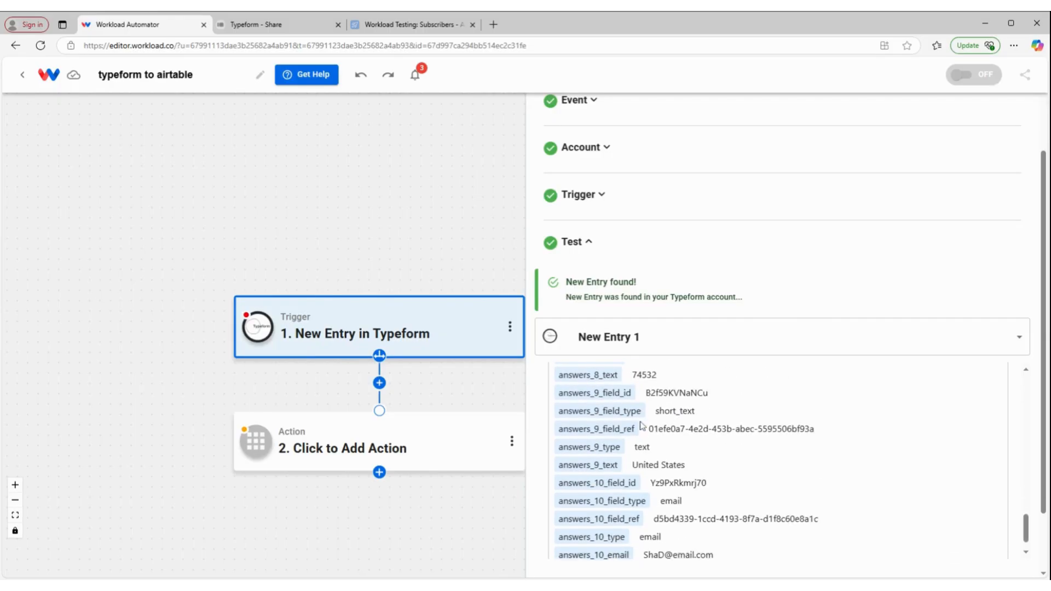
scroll(679, 446, up, 12)
scroll(695, 462, up, 15)
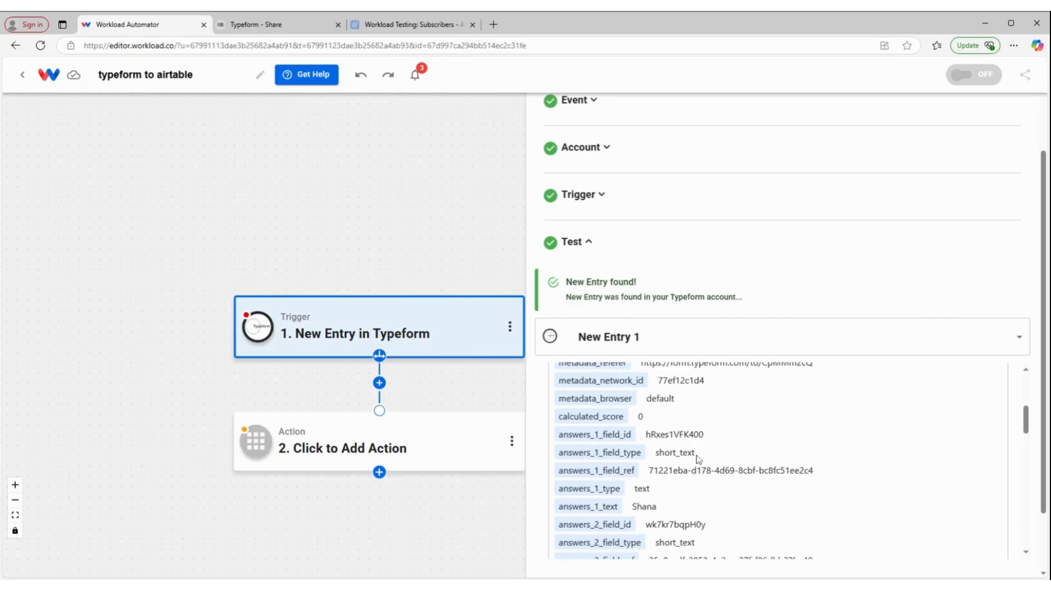
scroll(681, 501, down, 3)
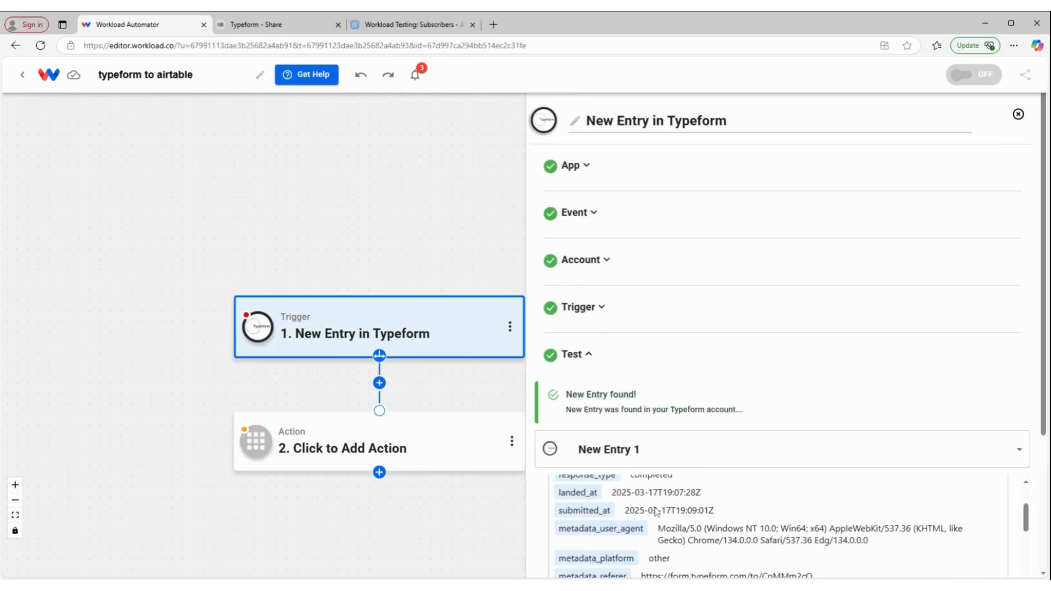
scroll(629, 448, down, 1)
scroll(625, 470, up, 3)
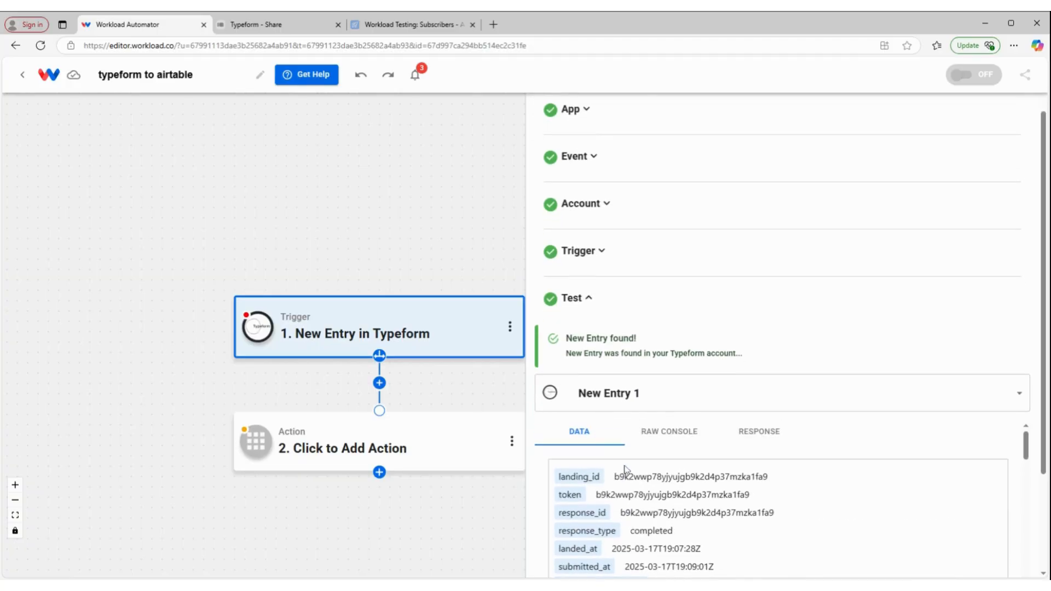
- Examine the raw console output of the New Entry 1 test result
click(665, 431)
scroll(575, 441, down, 3)
scroll(606, 482, down, 12)
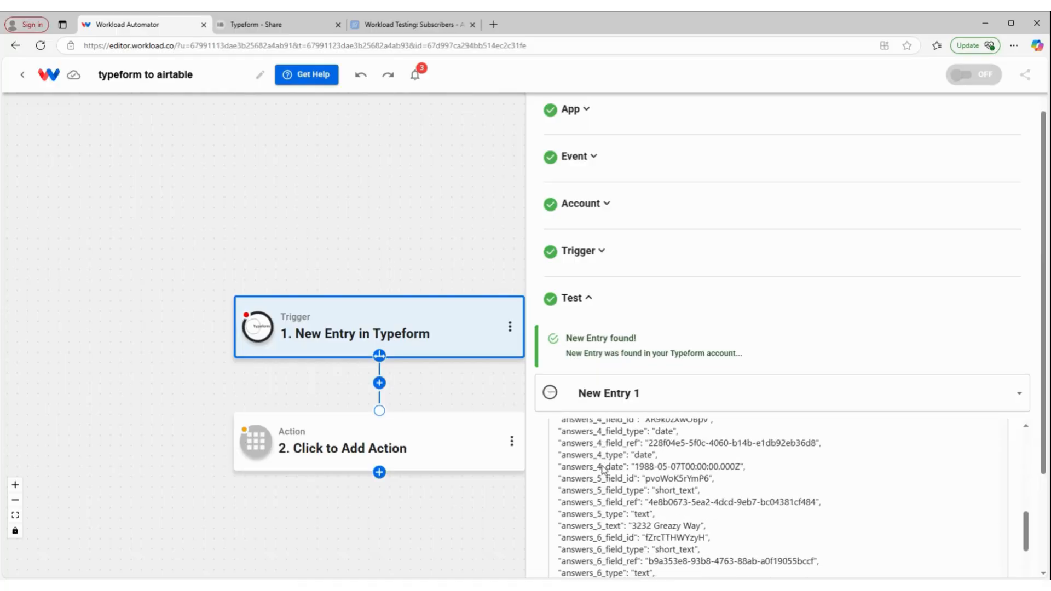
scroll(570, 484, up, 15)
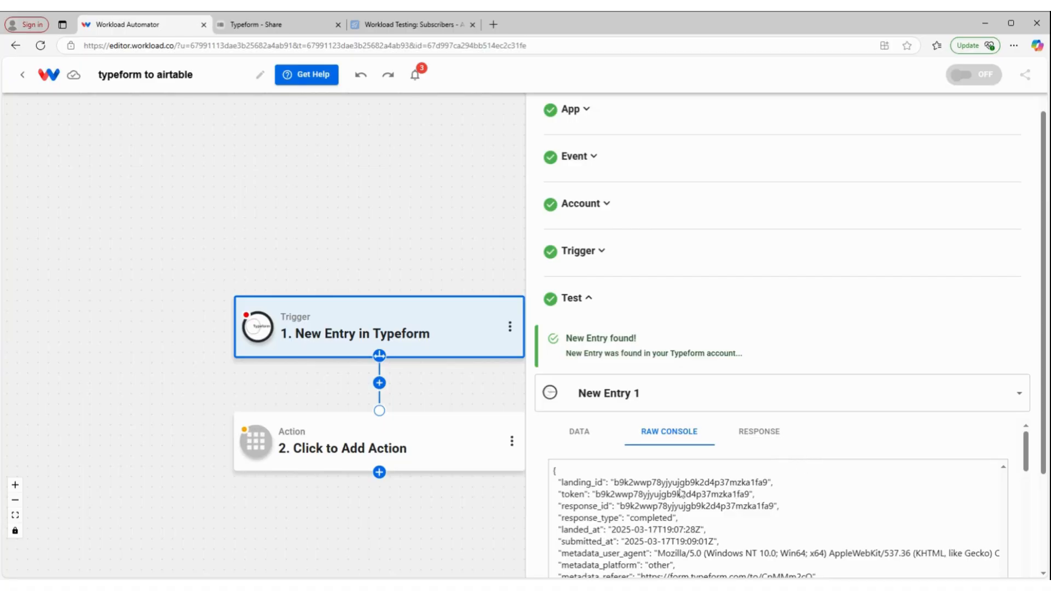
scroll(677, 495, down, 10)
scroll(976, 385, down, 3)
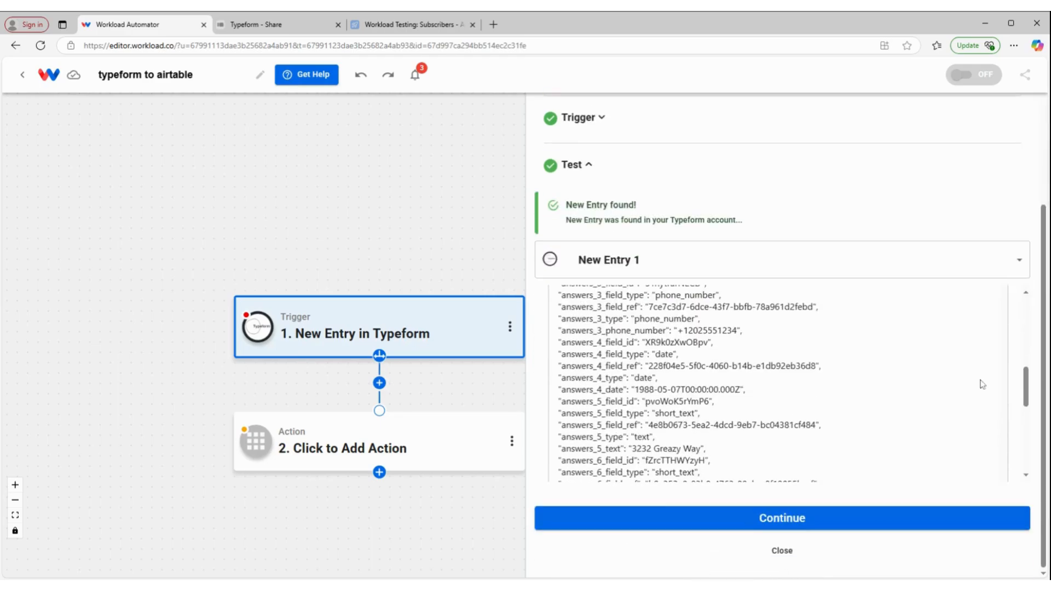
scroll(876, 465, down, 3)
- Accept the trigger test and choose Airtable as the app for the workflow's second step
click(716, 522)
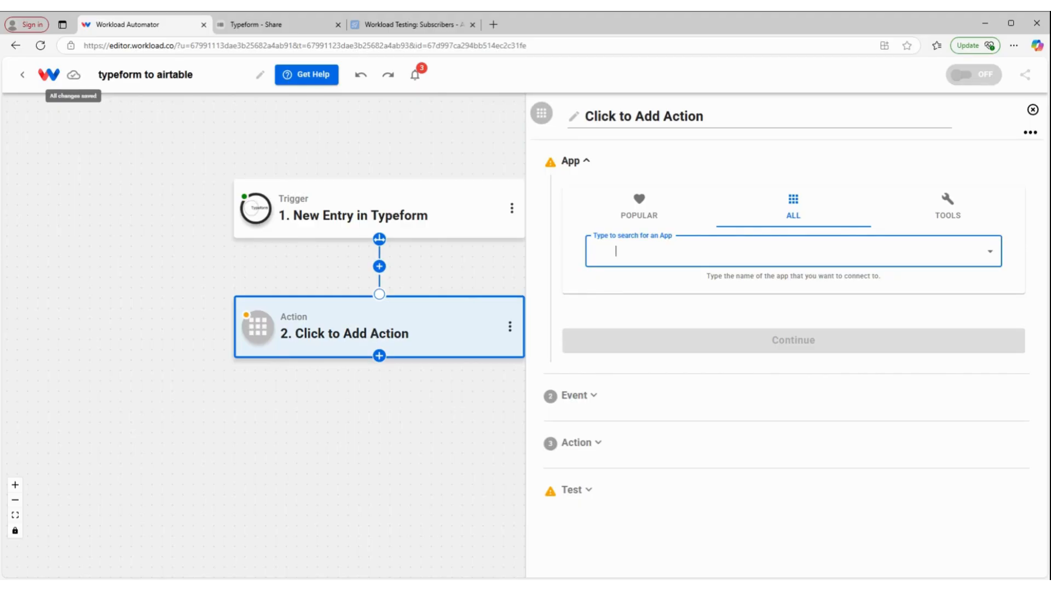
text(airtable)
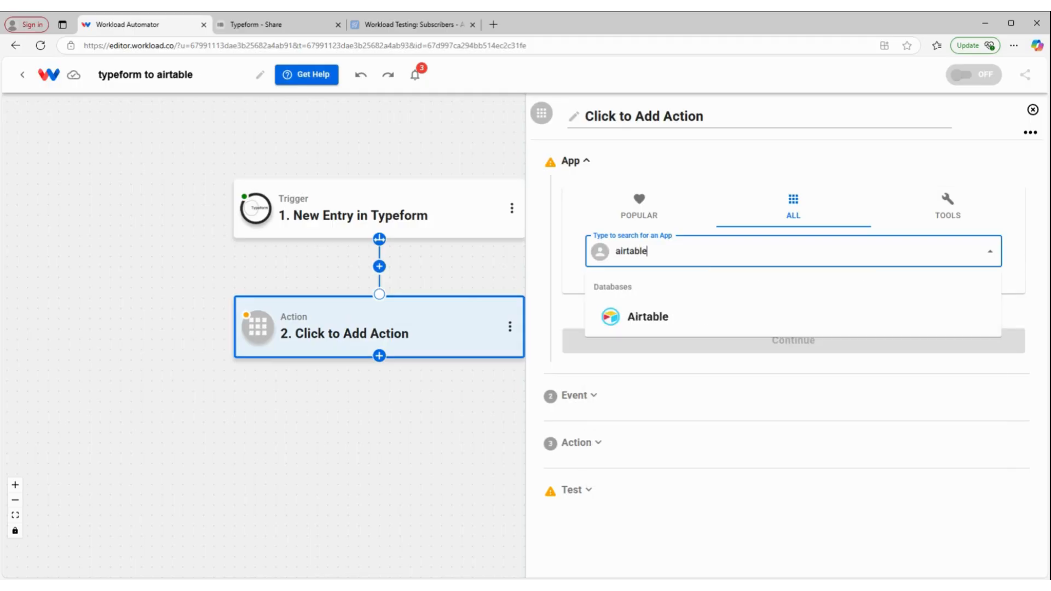
click(733, 326)
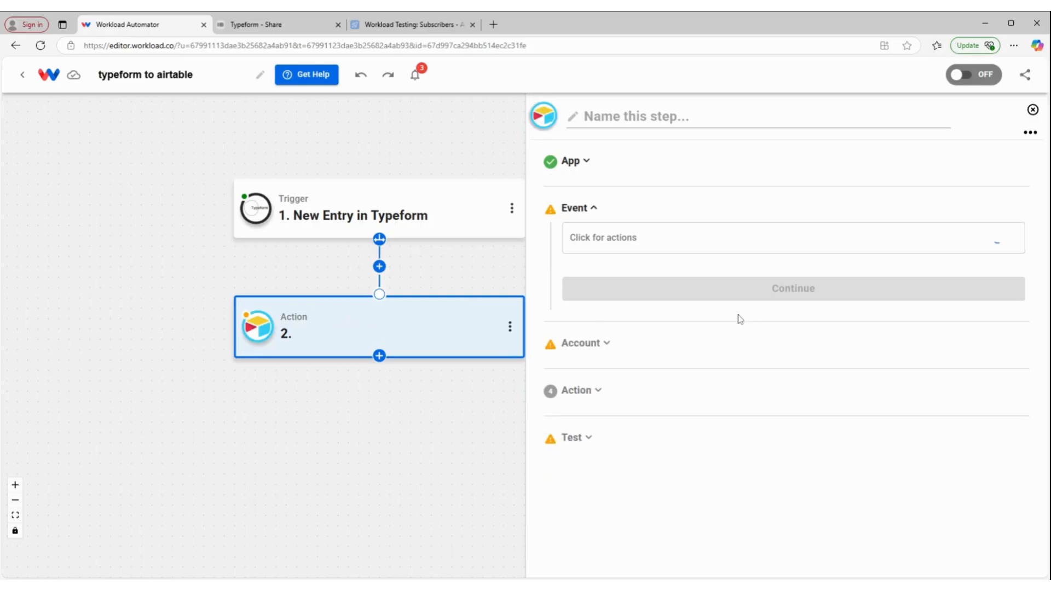
- Set the Airtable action's event to Create Record and confirm the connected Airtable account
click(624, 241)
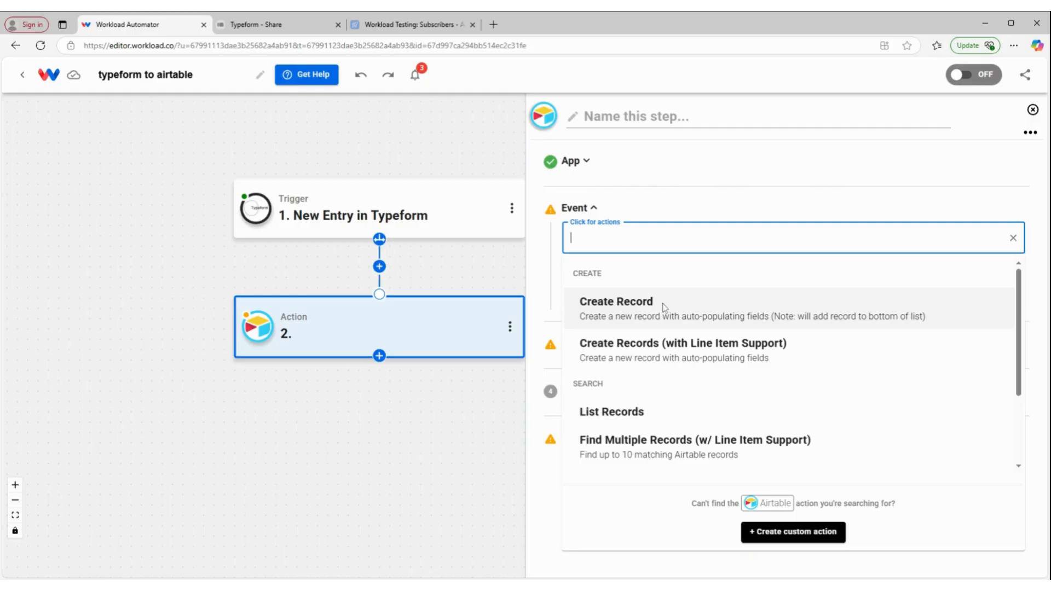
scroll(643, 394, down, 2)
scroll(645, 393, up, 1)
scroll(644, 393, up, 2)
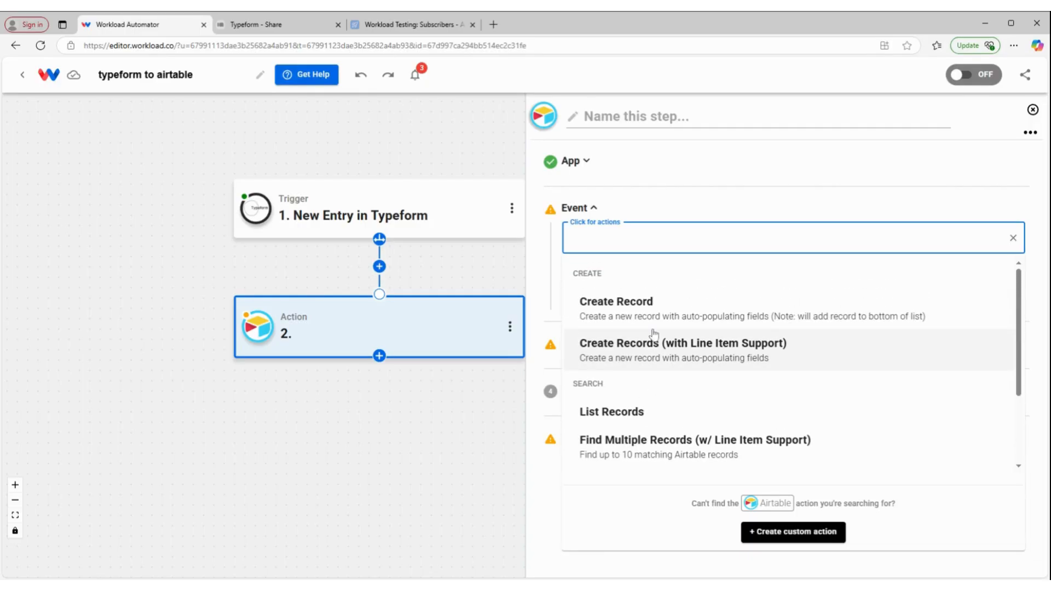
click(649, 304)
click(691, 296)
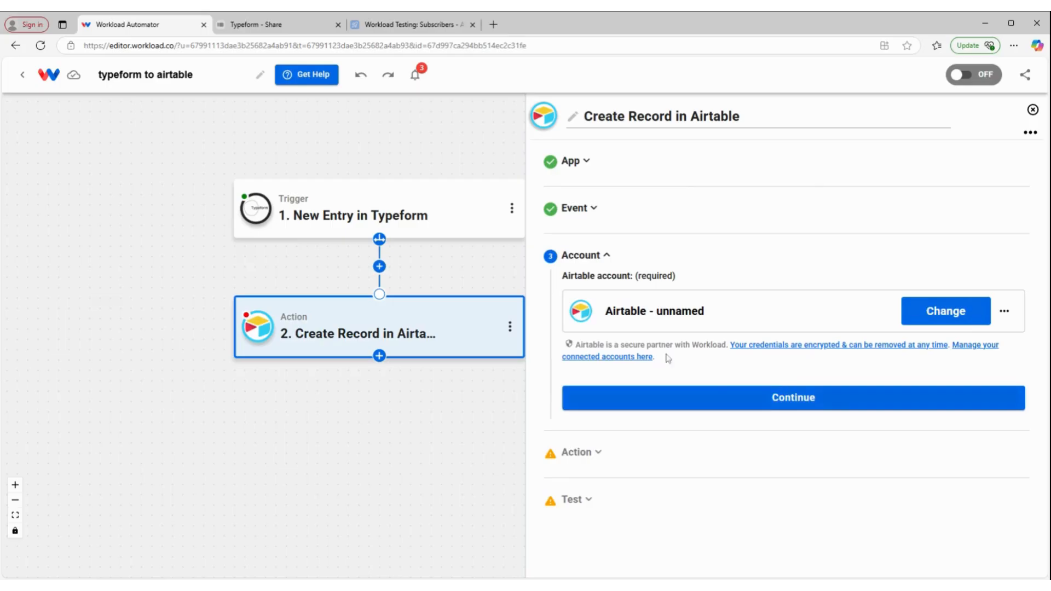
click(779, 398)
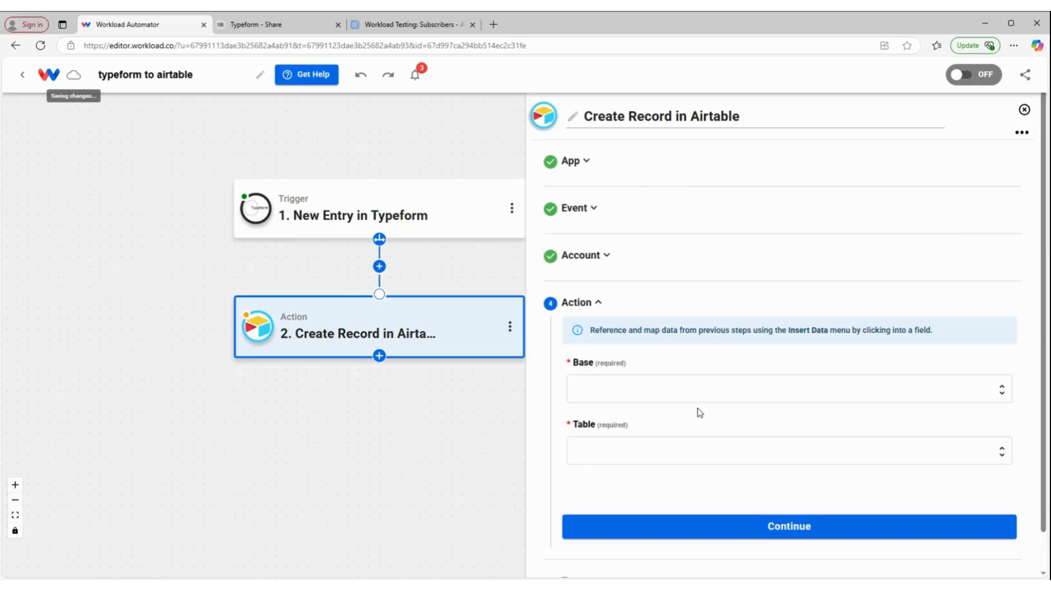
- Set the Create Record action's base to Workload Testing and its table to Subscribers
click(705, 337)
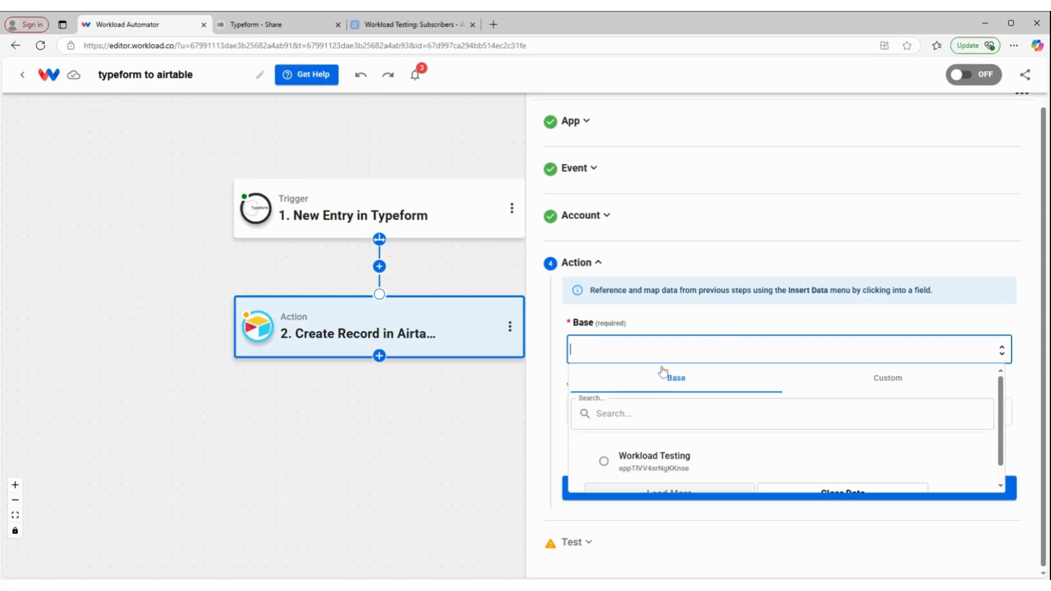
click(604, 460)
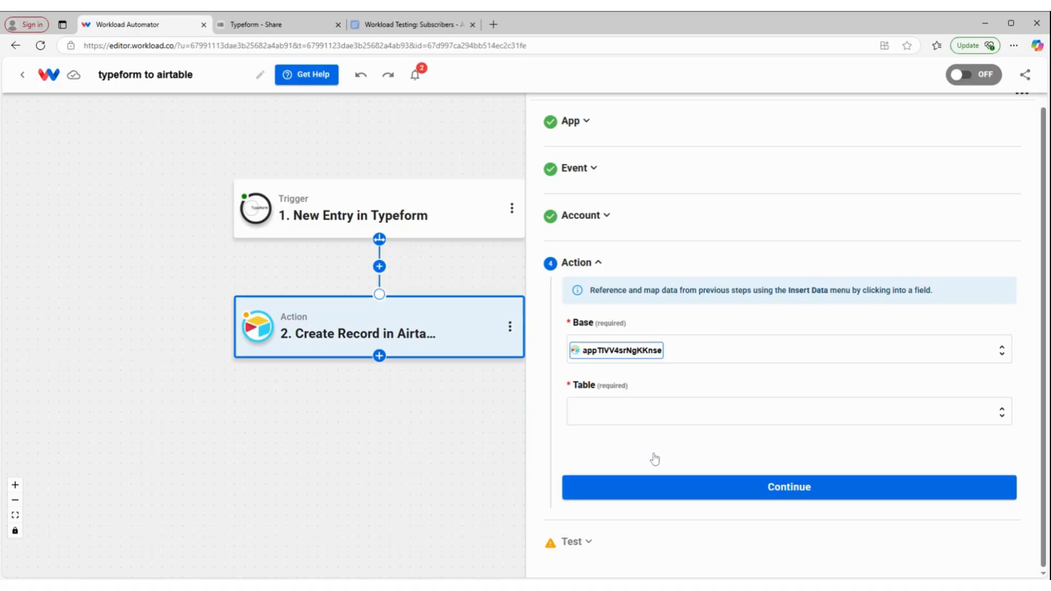
click(683, 411)
scroll(685, 353, down, 1)
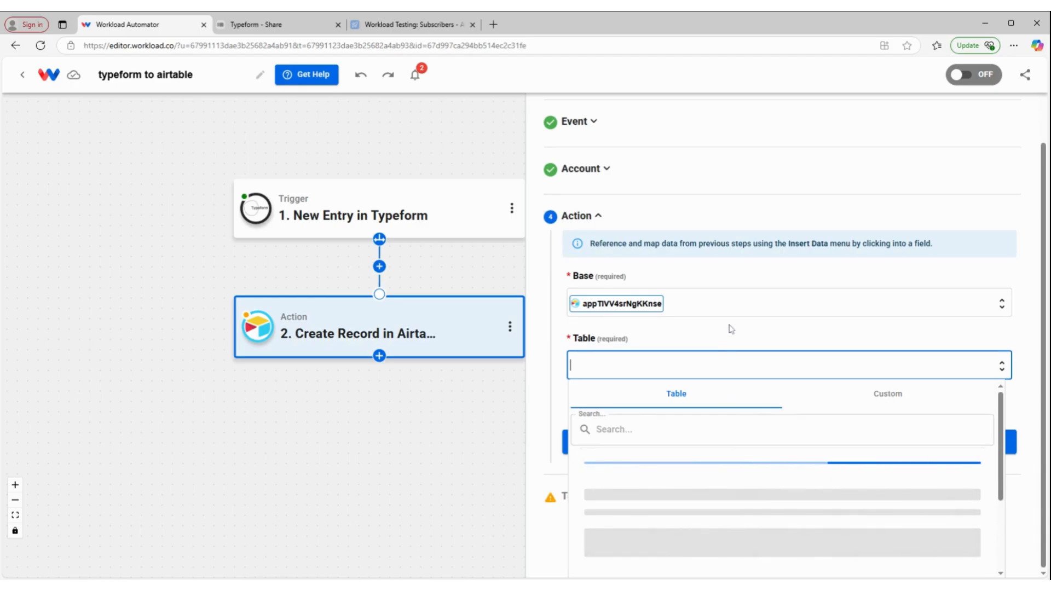
scroll(746, 458, down, 2)
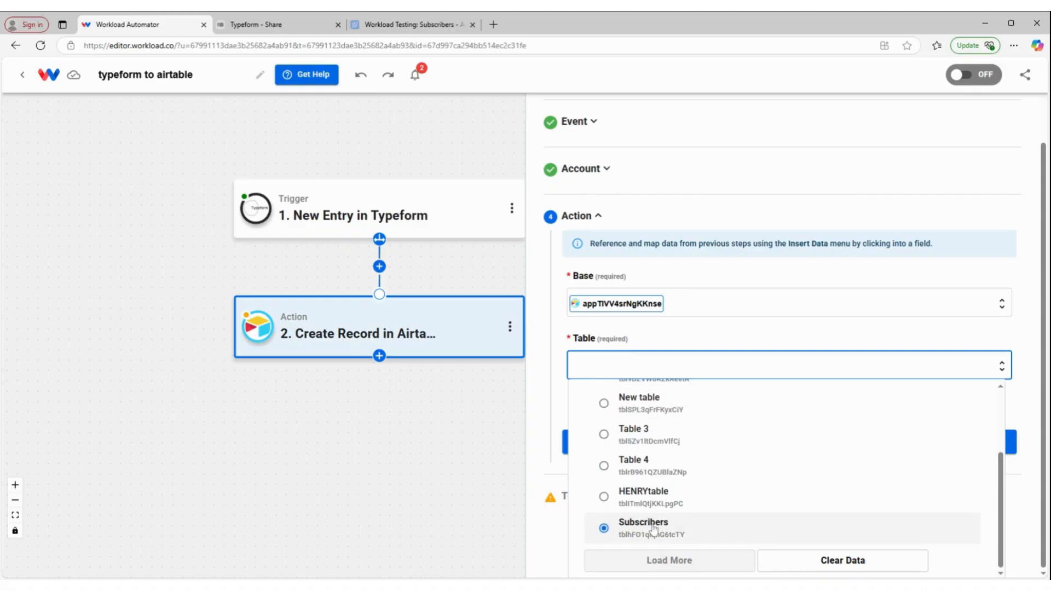
click(653, 528)
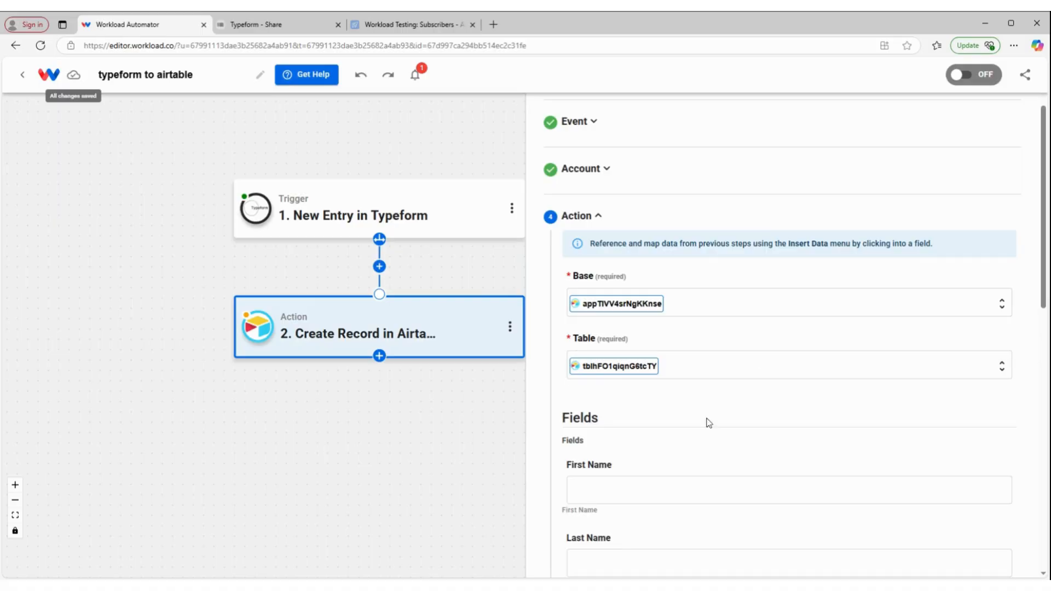
- Map the record's First Name field to answers_1_text from the New Entry in Typeform step
scroll(755, 453, down, 2)
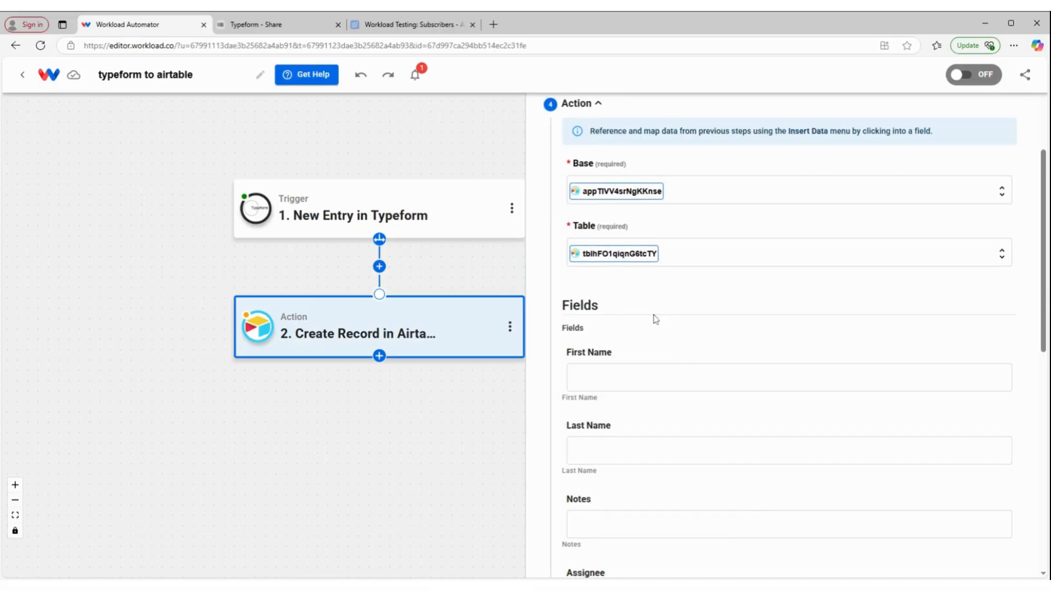
scroll(655, 319, down, 2)
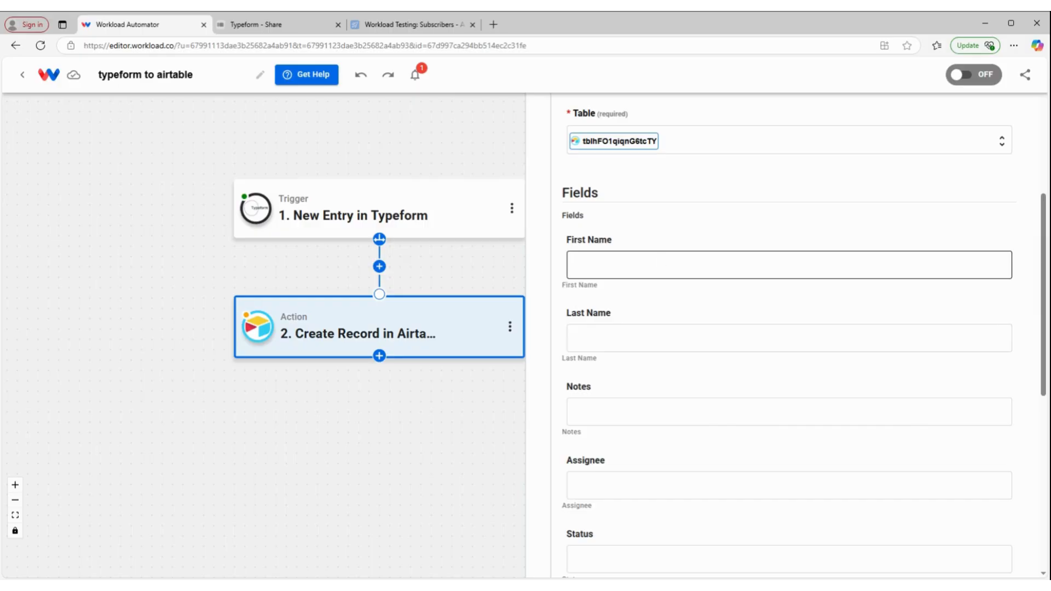
click(789, 266)
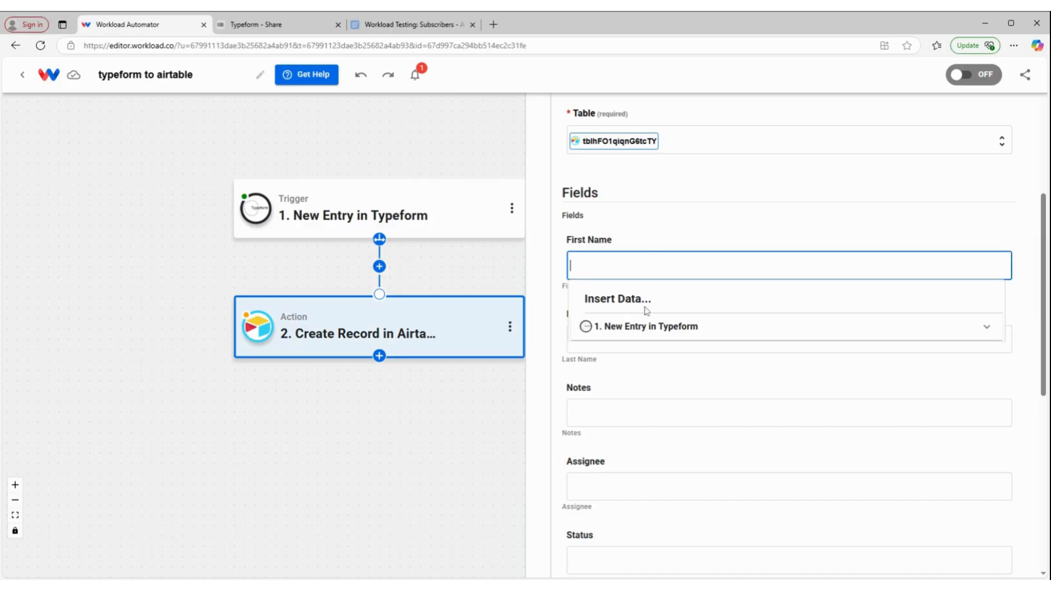
click(688, 327)
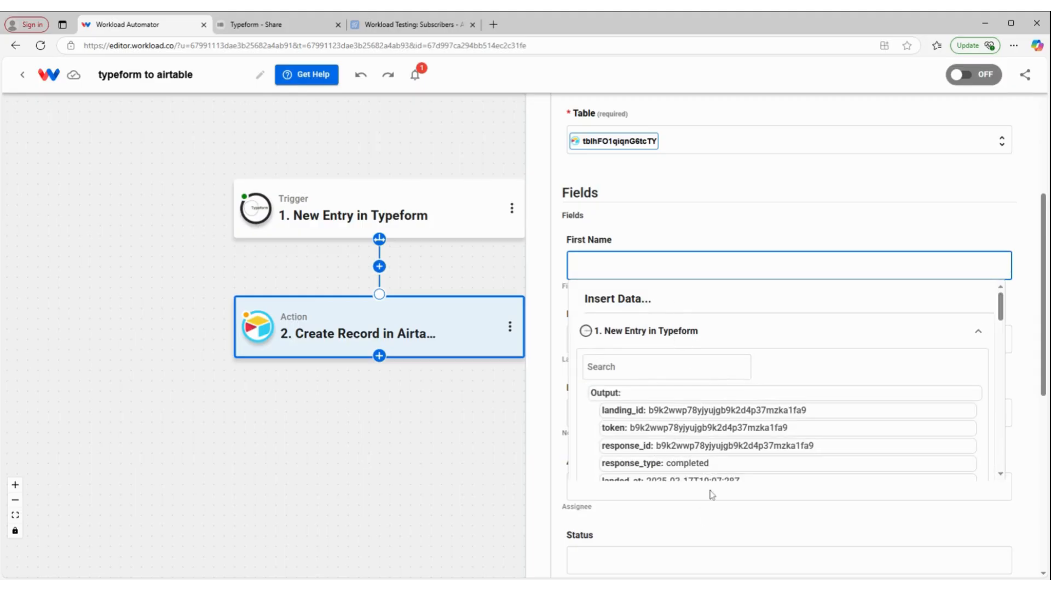
scroll(725, 444, down, 2)
scroll(726, 444, down, 4)
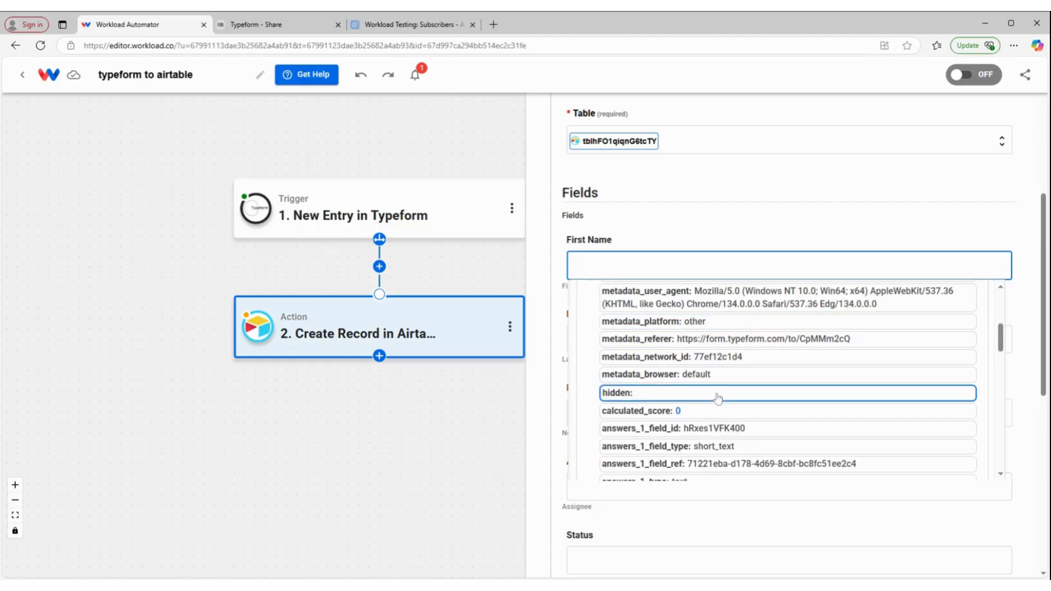
scroll(712, 393, down, 1)
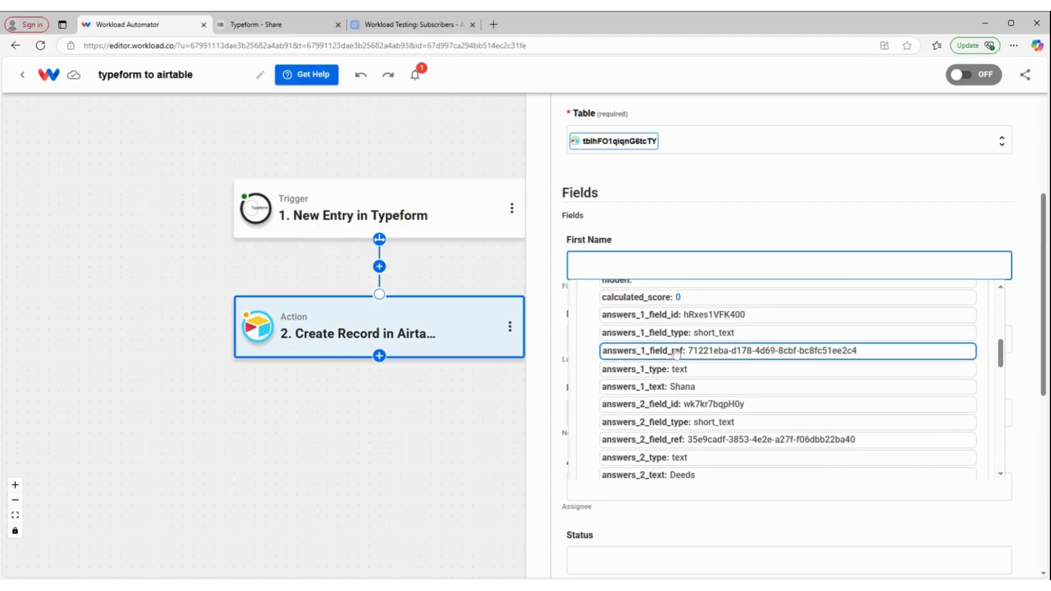
click(708, 386)
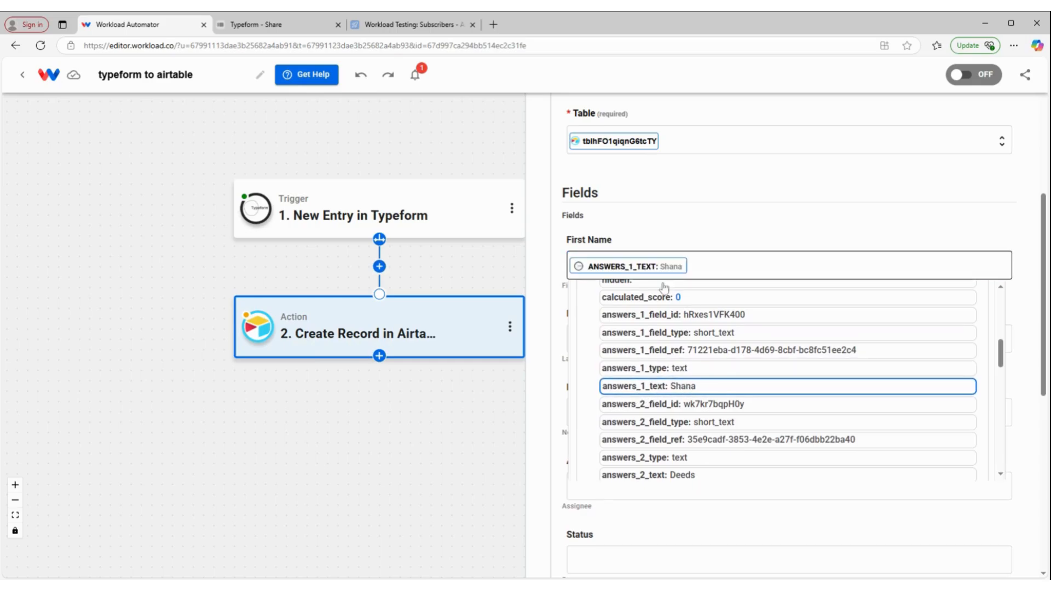
- Map the record's Last Name field to answers_2_text from the New Entry in Typeform step
scroll(678, 296, down, 2)
click(684, 226)
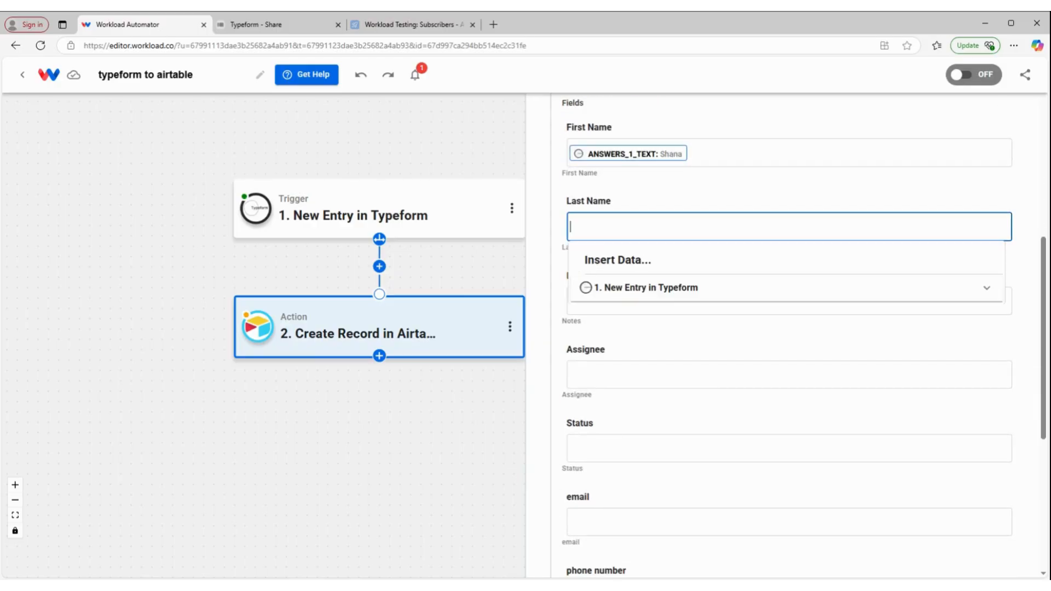
click(676, 287)
scroll(673, 356, down, 5)
scroll(668, 398, down, 2)
scroll(684, 388, down, 1)
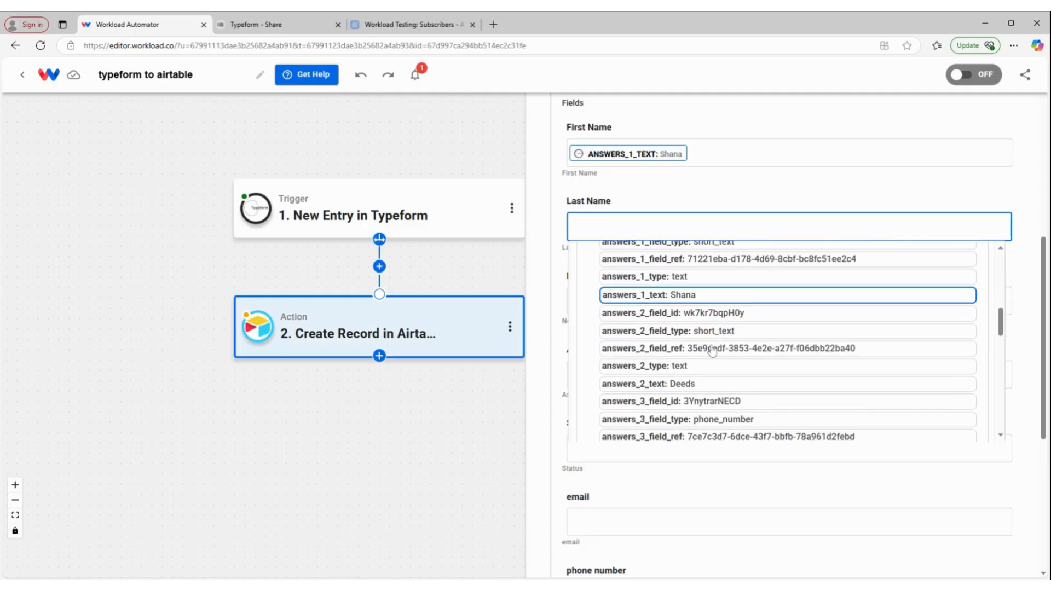
click(688, 383)
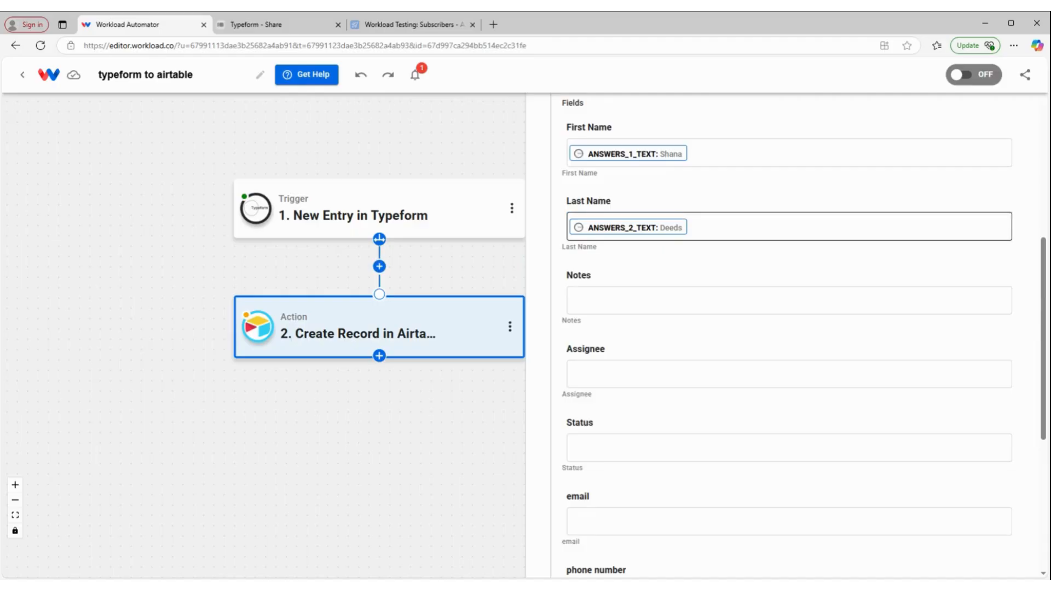
- Check the Status values in Airtable's Subscribers table and set the record's Status field in Workload to the fixed text "subscribed"
scroll(661, 234, down, 2)
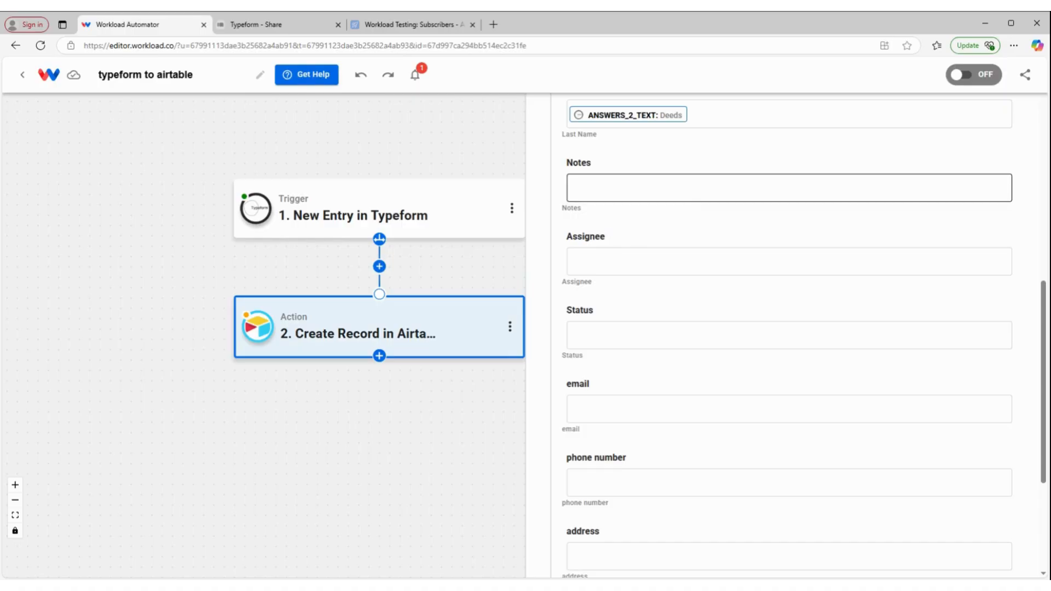
click(429, 28)
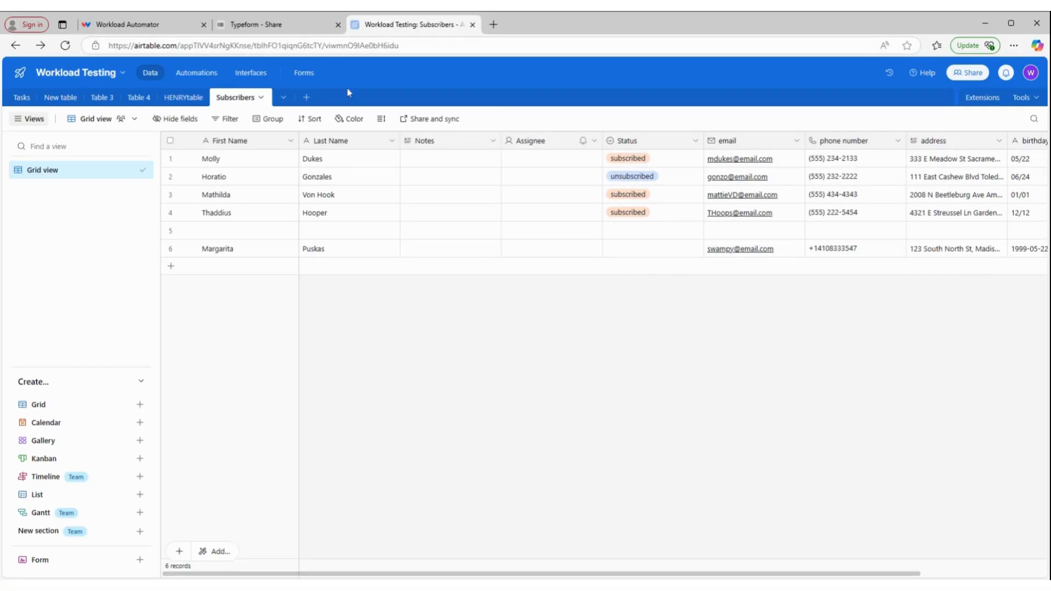
click(281, 33)
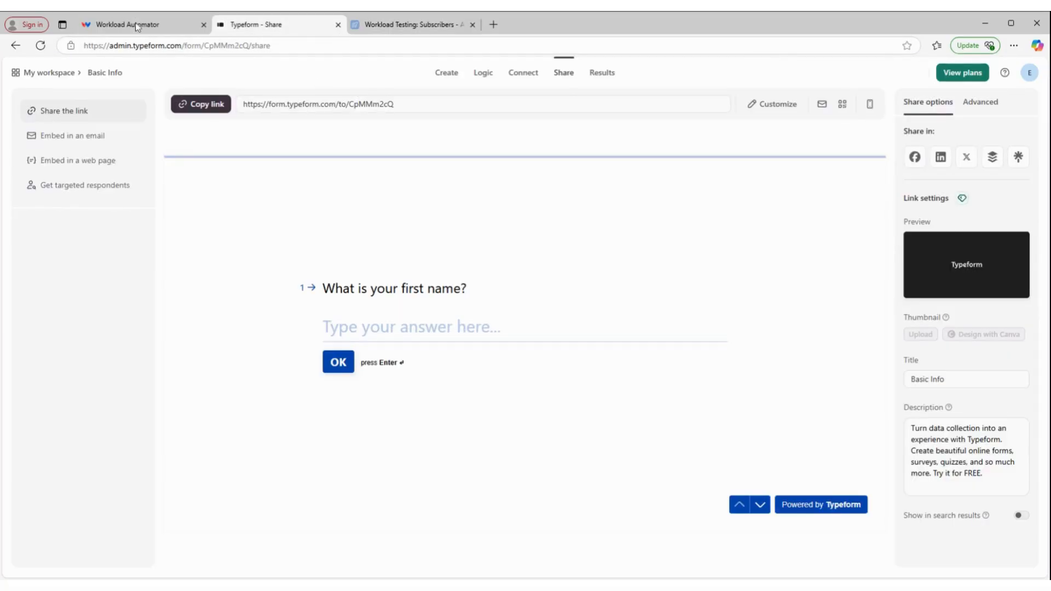
click(136, 25)
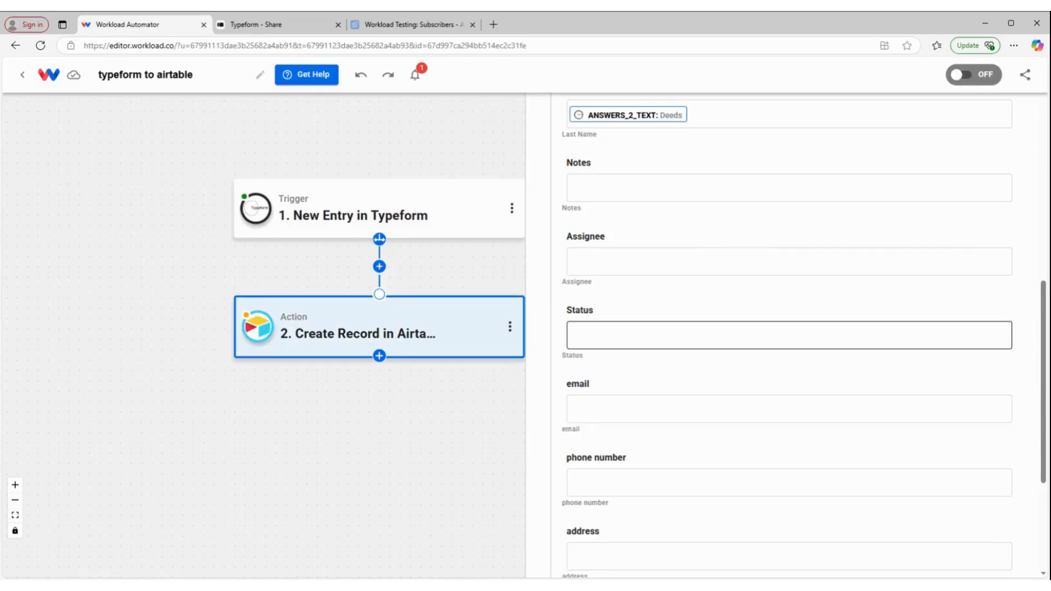
click(789, 335)
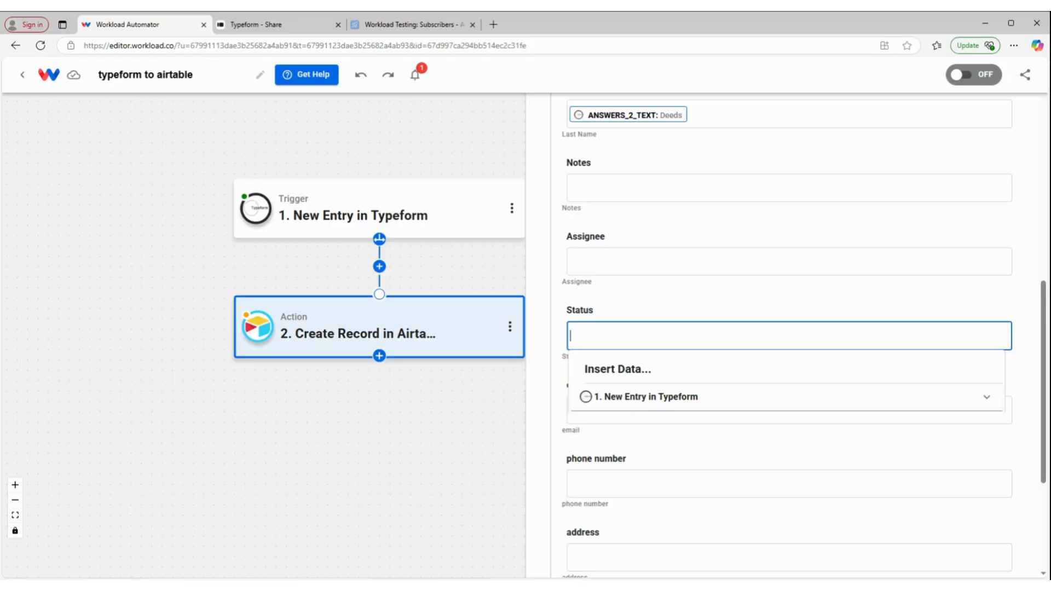
text(subscribed)
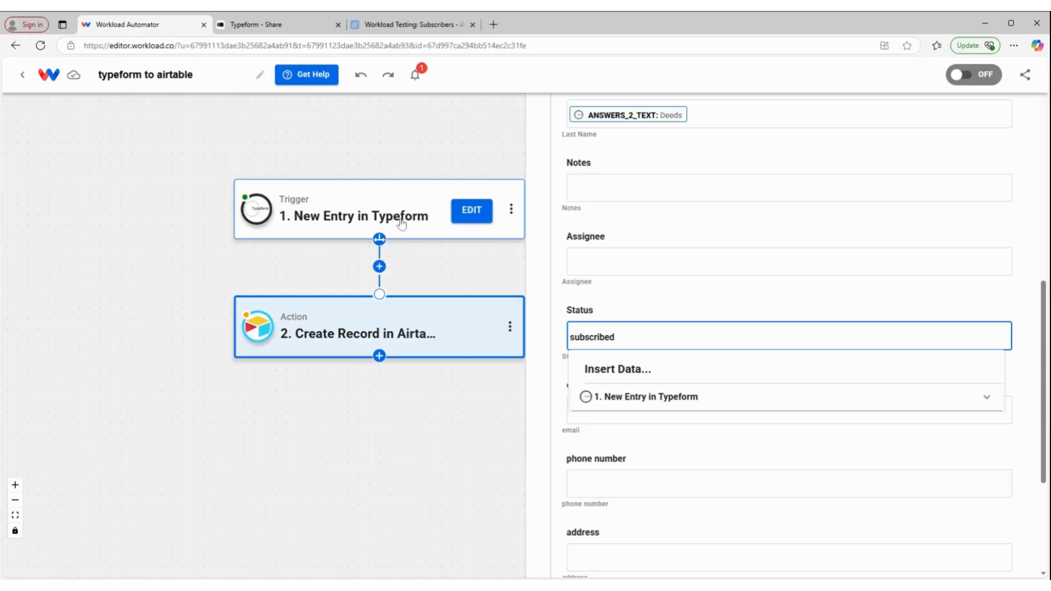
click(602, 306)
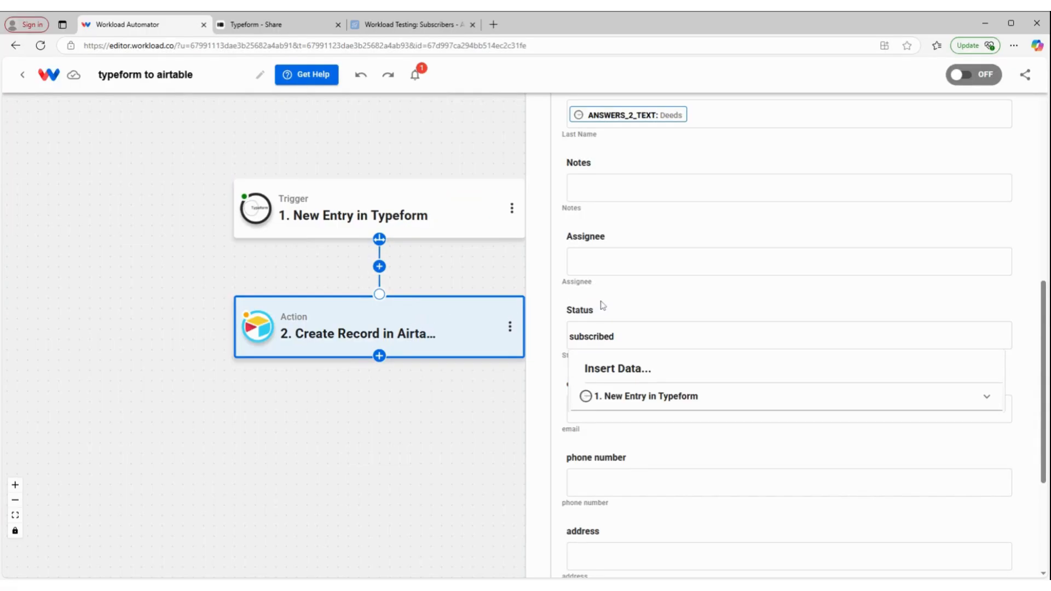
- Map the record's email field to answers_10_email from the New Entry in Typeform step
scroll(638, 298, down, 2)
click(638, 297)
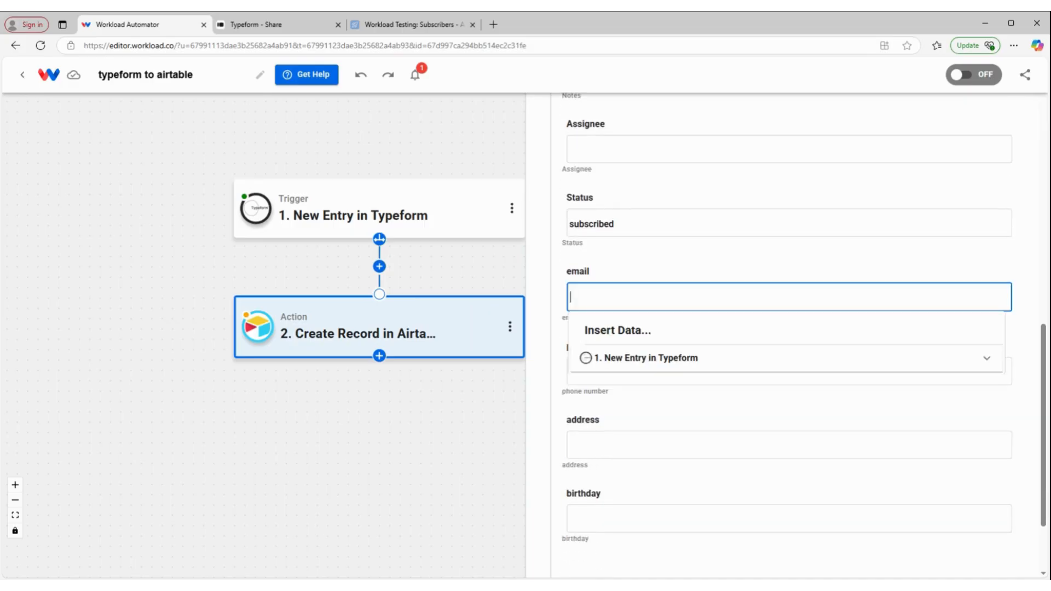
click(632, 359)
scroll(662, 422, down, 5)
scroll(664, 431, down, 5)
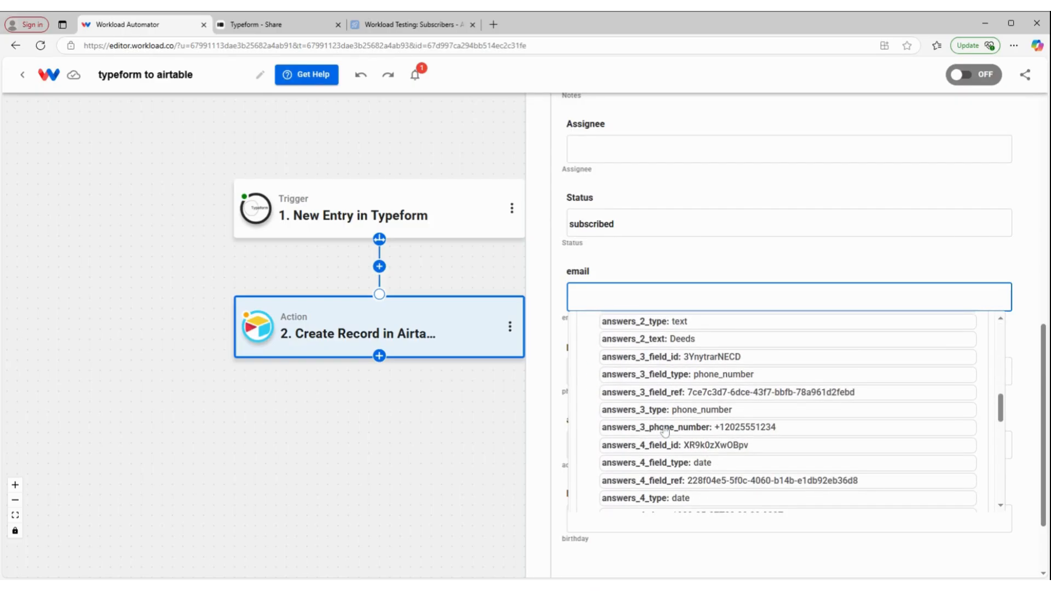
scroll(664, 431, down, 3)
scroll(697, 392, down, 4)
scroll(699, 393, down, 6)
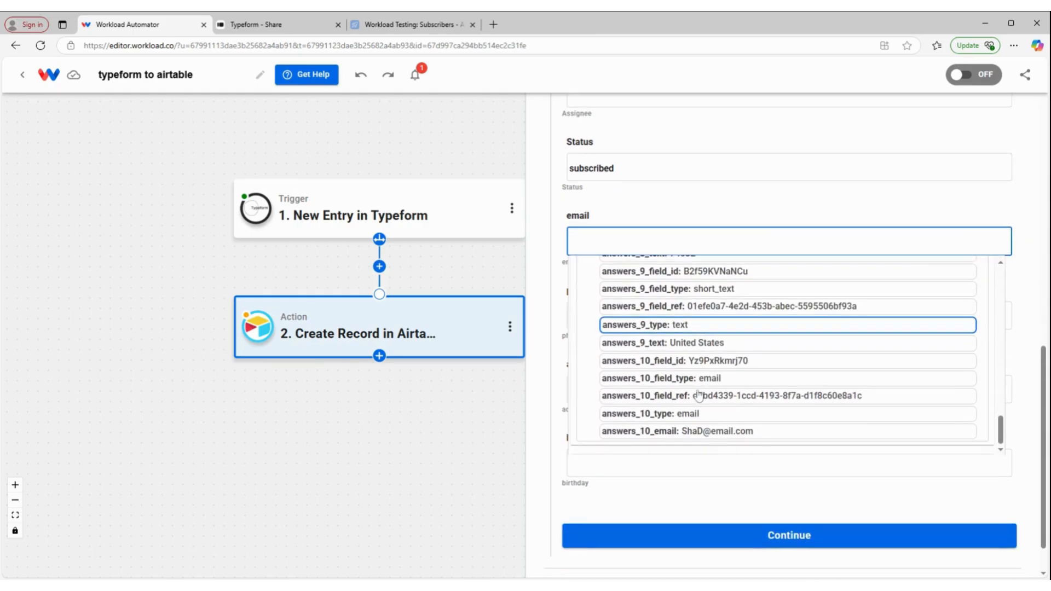
click(709, 431)
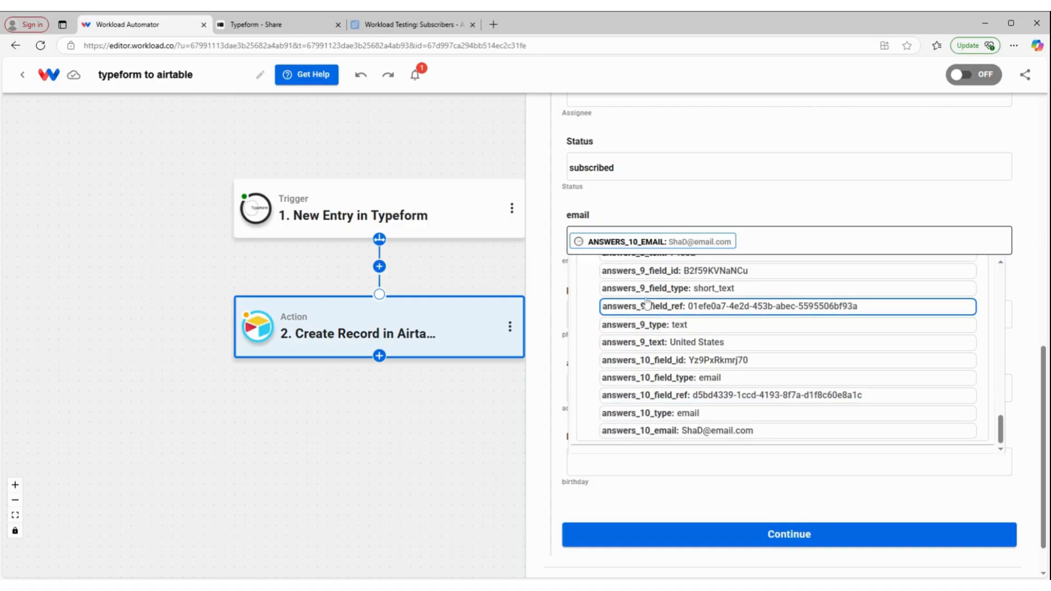
click(684, 197)
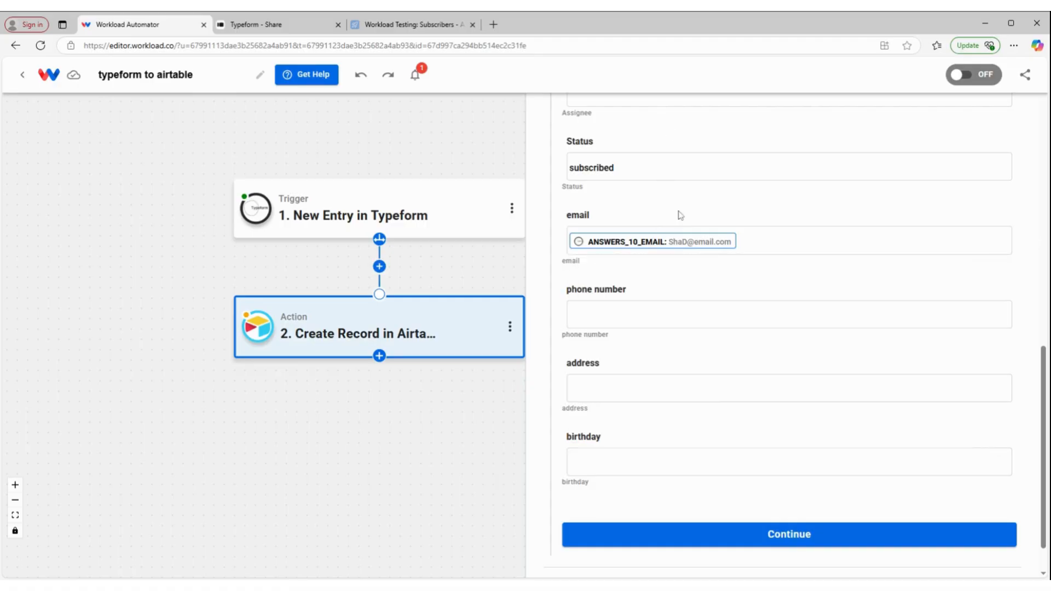
- Map the record's phone number field to answers_3_phone_number from the New Entry in Typeform step
click(679, 315)
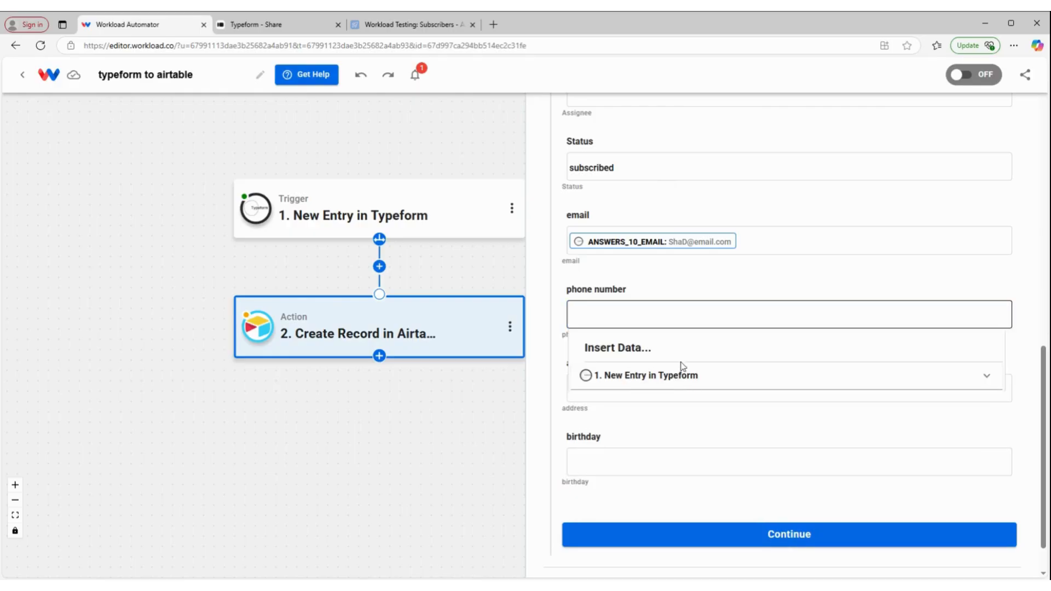
click(676, 378)
scroll(669, 393, down, 8)
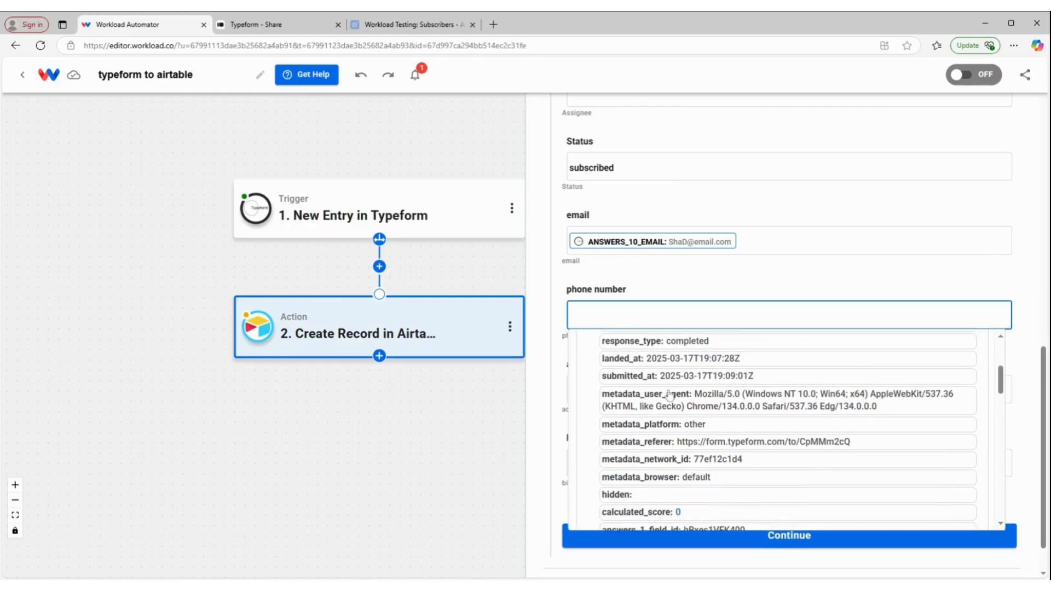
scroll(668, 393, down, 3)
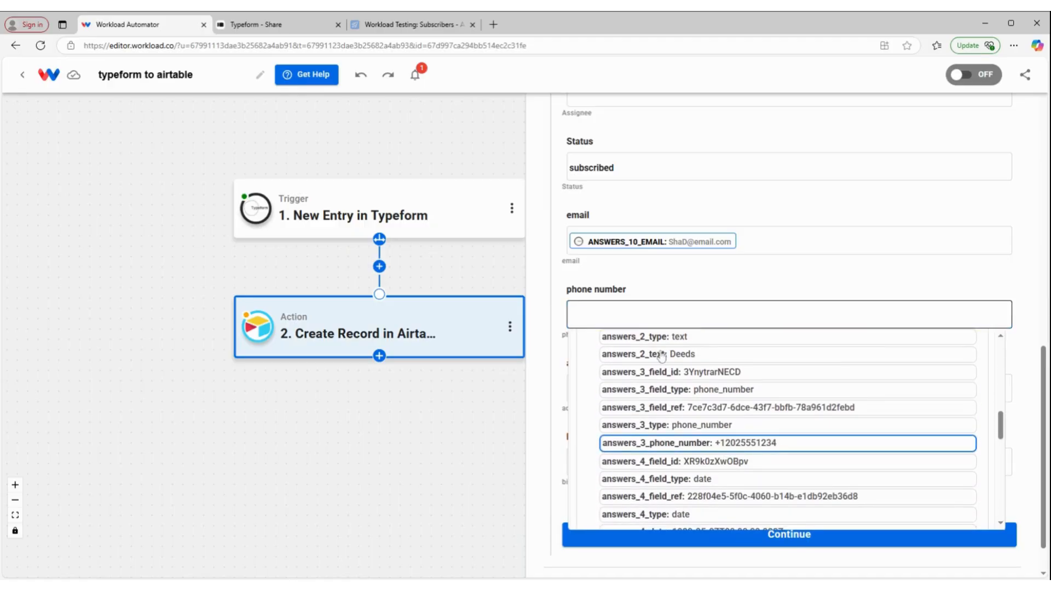
click(725, 444)
key(Tab)
- Insert answers_5_text and answers_6_text from the Typeform entry into the record's address field for the street and city
click(706, 340)
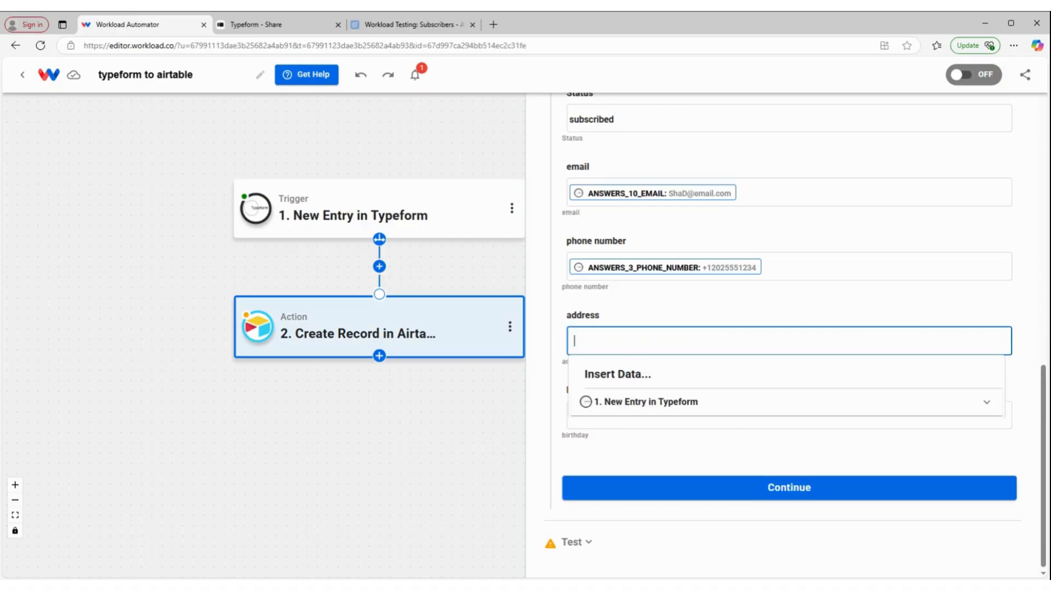
click(664, 405)
scroll(690, 427, down, 5)
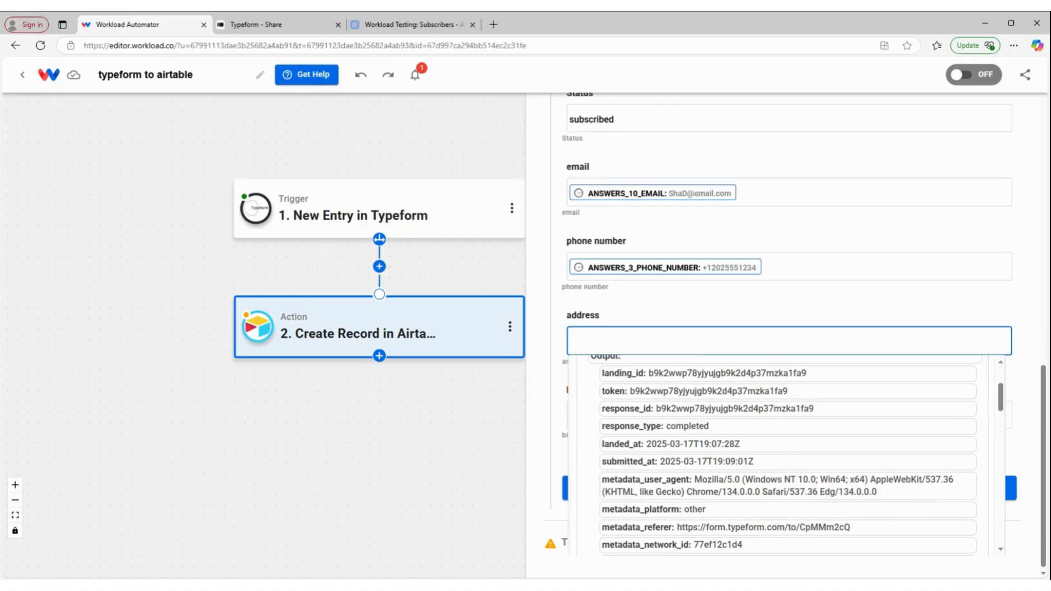
scroll(708, 438, down, 2)
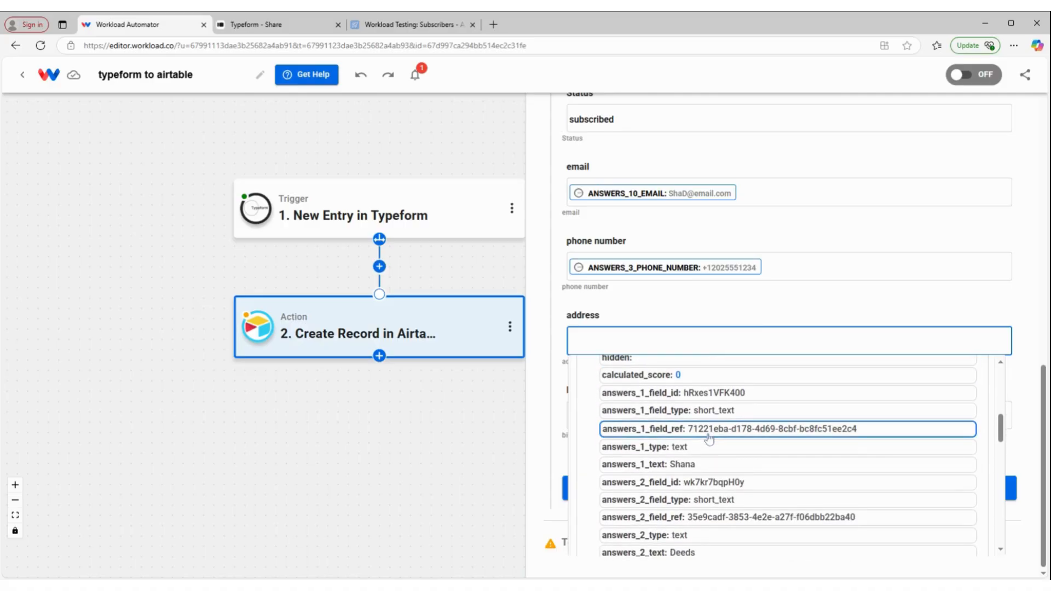
scroll(710, 438, down, 4)
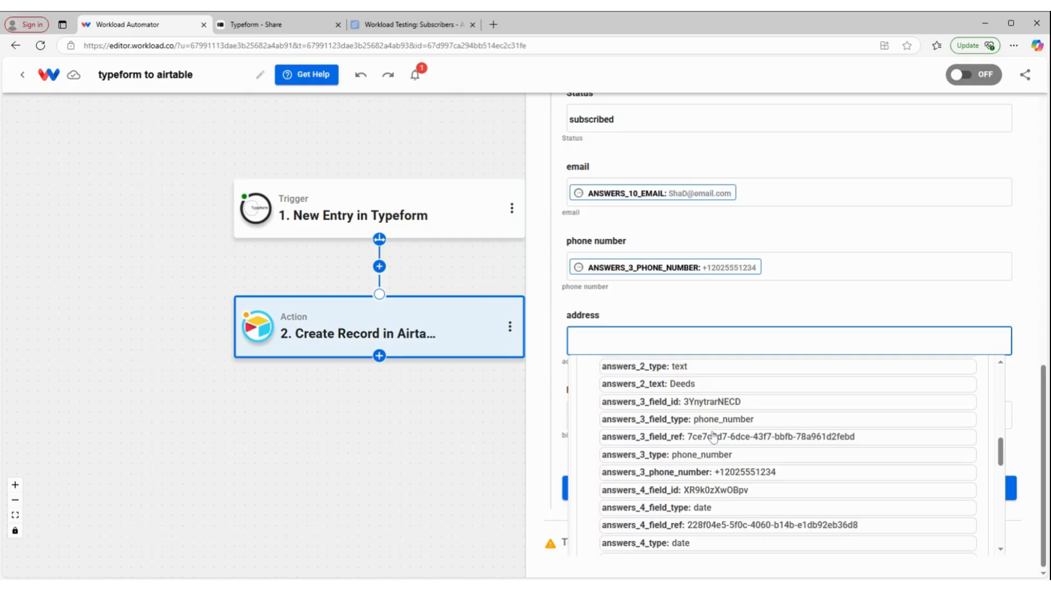
scroll(712, 436, down, 4)
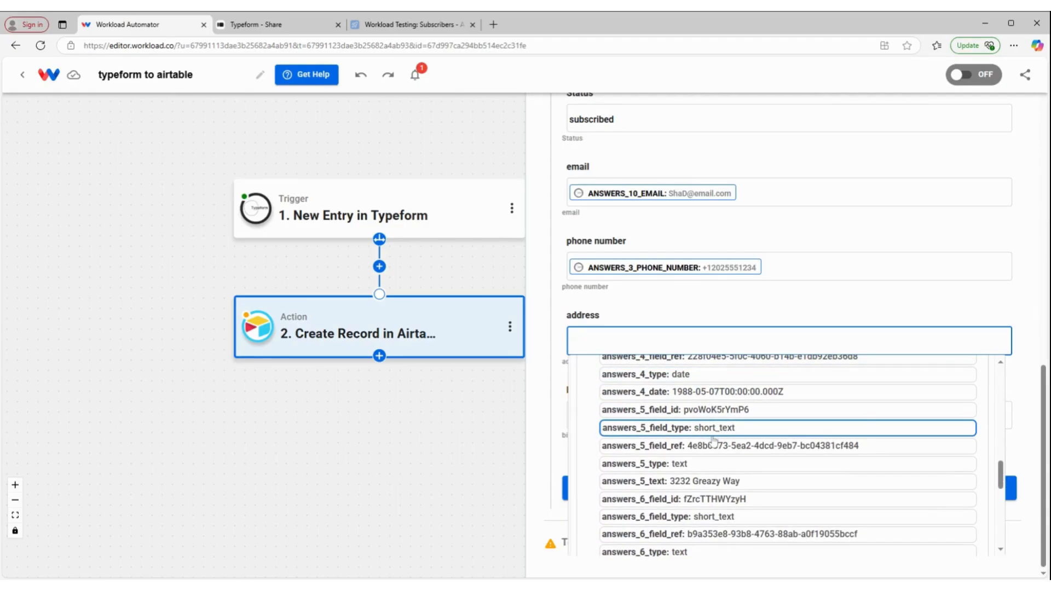
scroll(713, 440, down, 1)
click(721, 426)
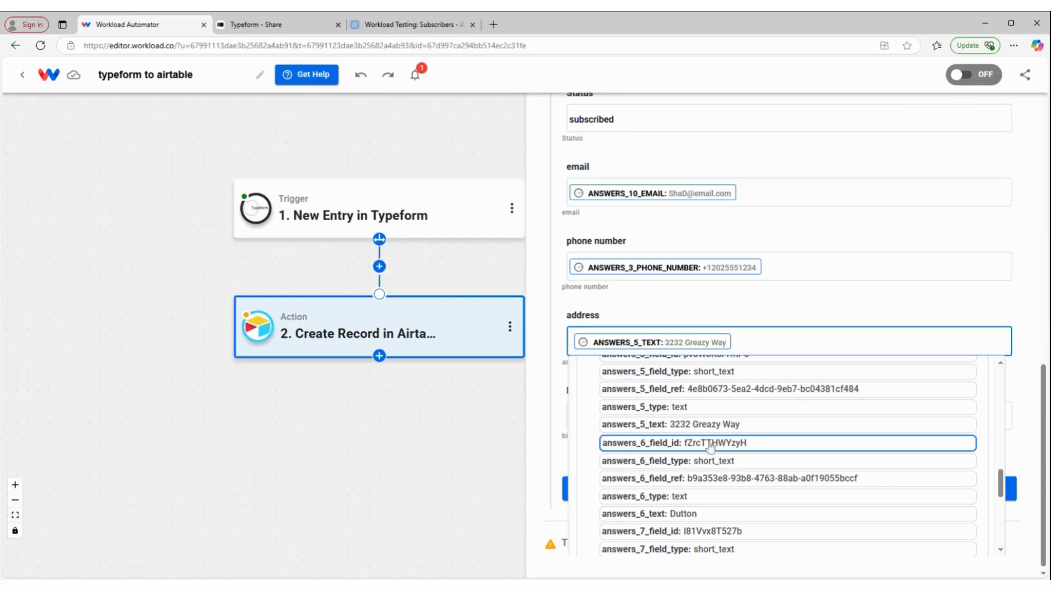
scroll(709, 445, down, 1)
click(697, 461)
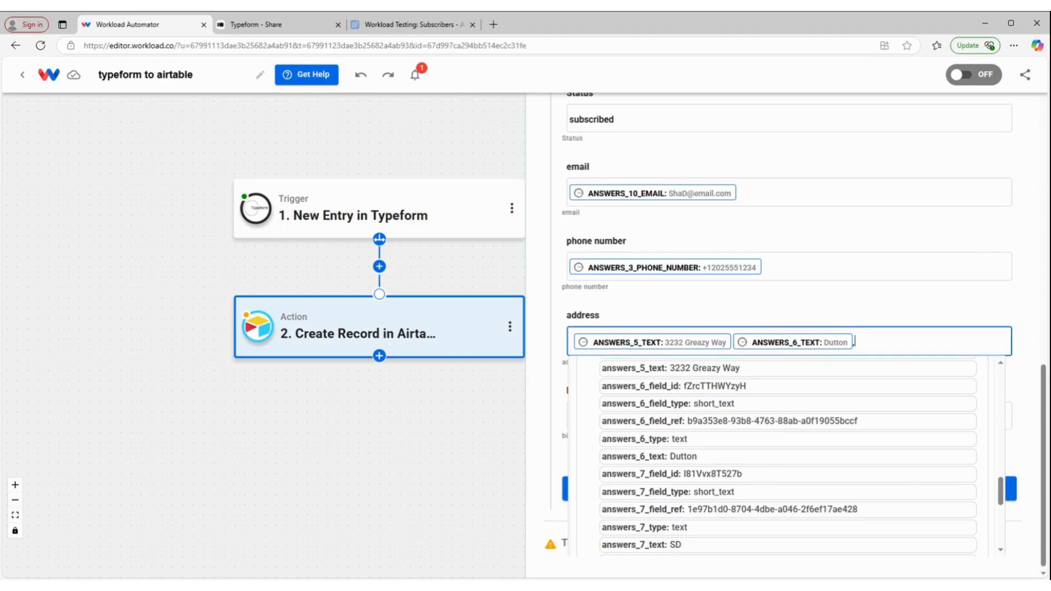
- Complete the address field with a comma followed by answers_7_text and answers_8_text for the state and zip code
text(,)
scroll(678, 472, down, 1)
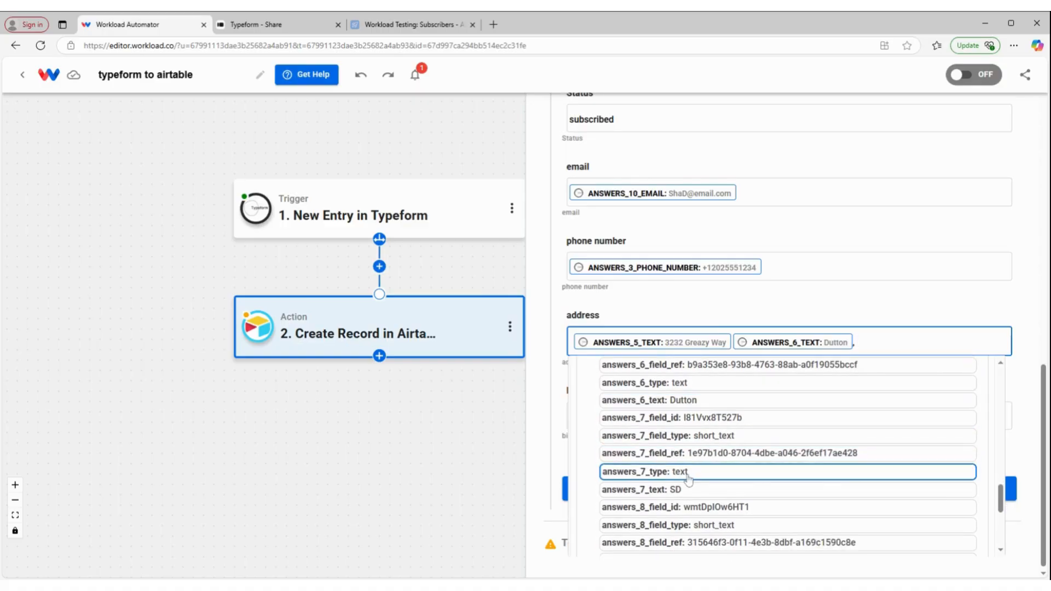
click(678, 488)
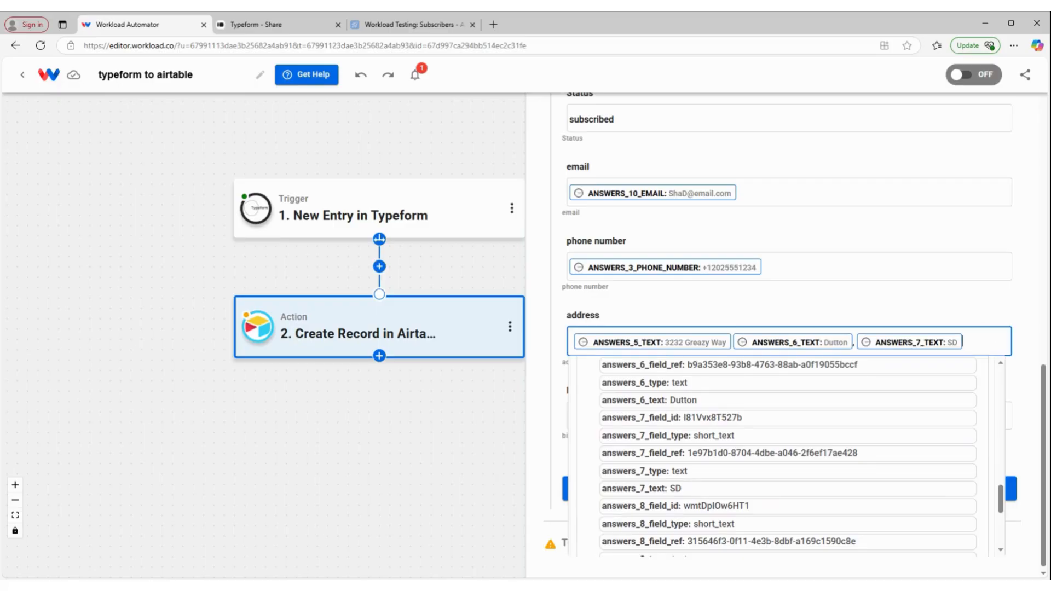
scroll(683, 469, down, 2)
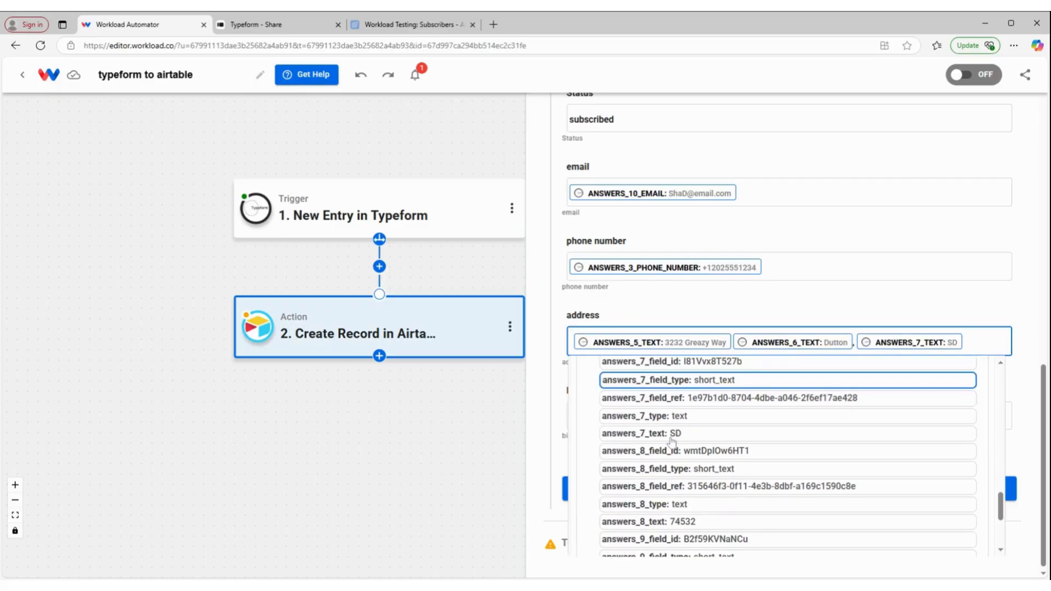
click(683, 465)
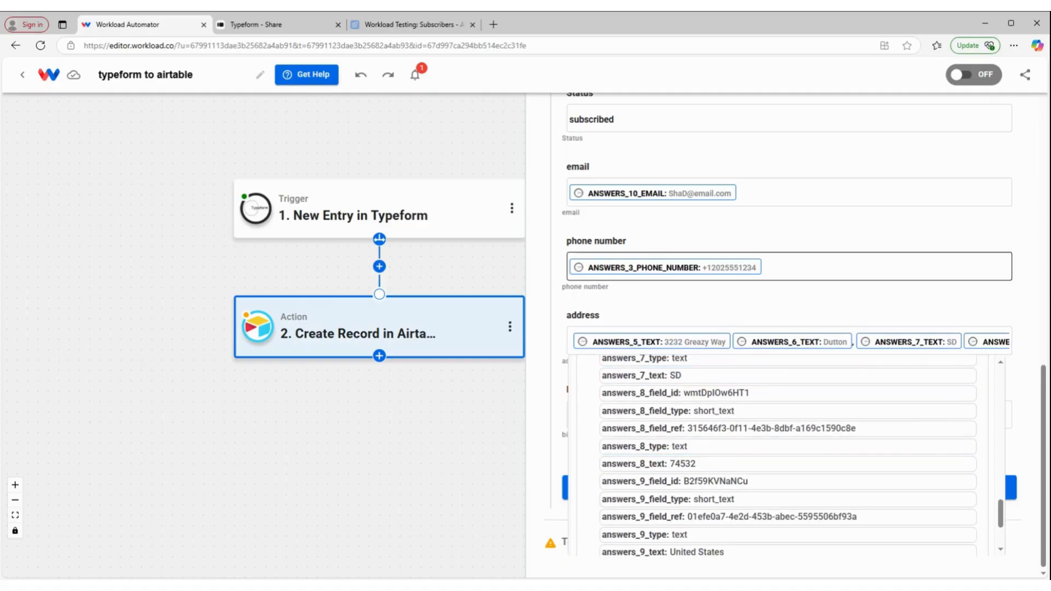
click(761, 299)
- Map the record's birthday field to answers_4_date from the New Entry in Typeform step
click(629, 409)
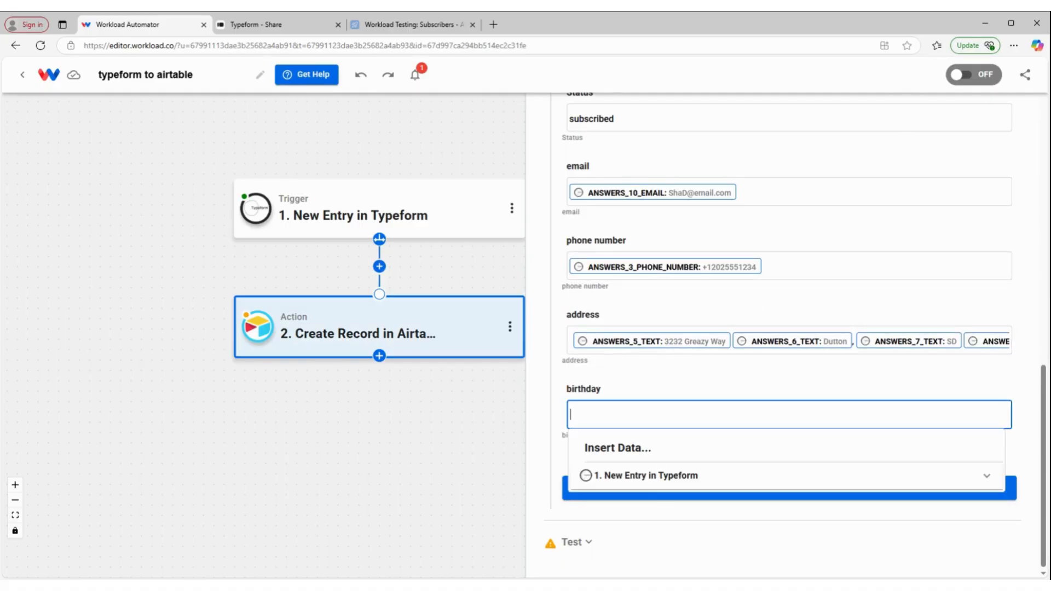
click(657, 480)
scroll(662, 475, down, 5)
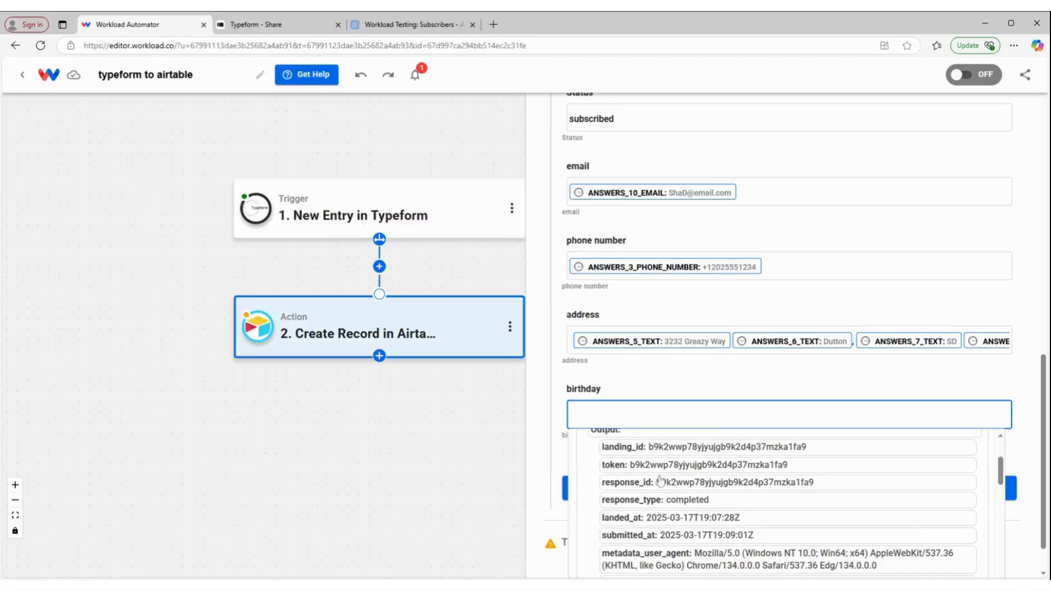
scroll(665, 470, down, 8)
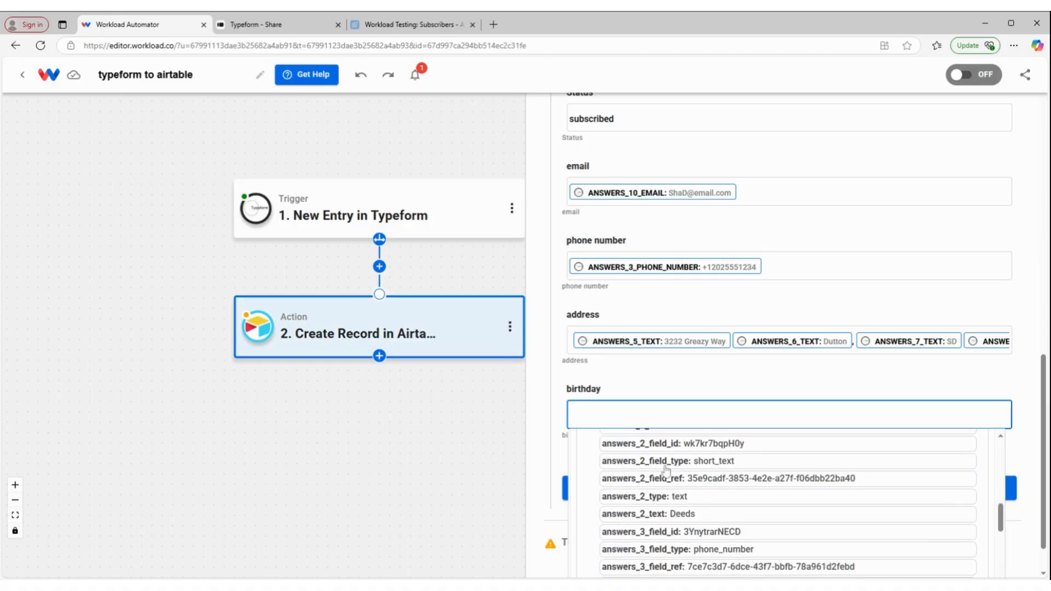
scroll(665, 470, down, 6)
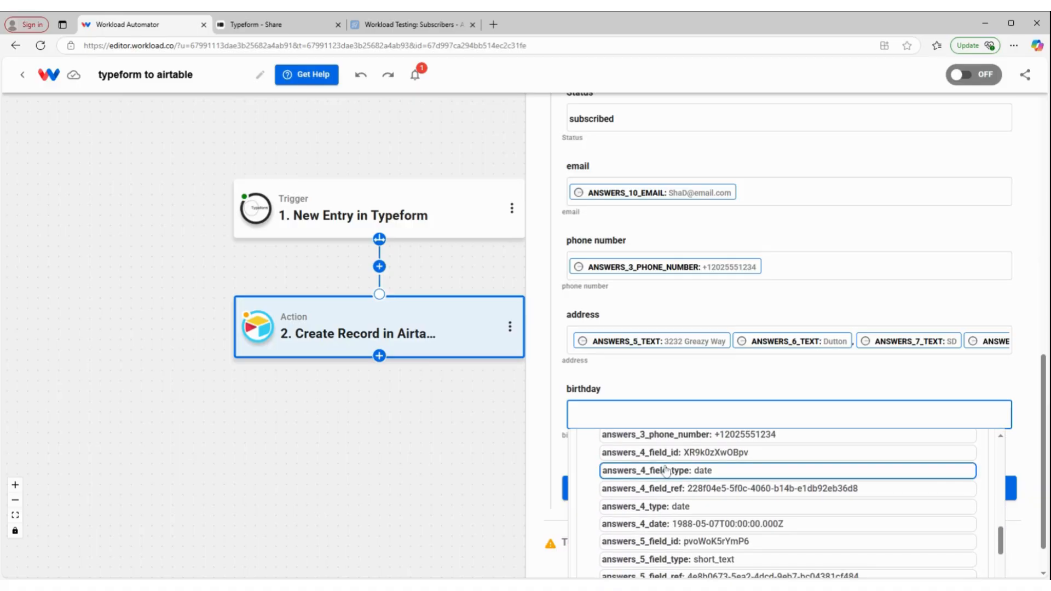
click(681, 524)
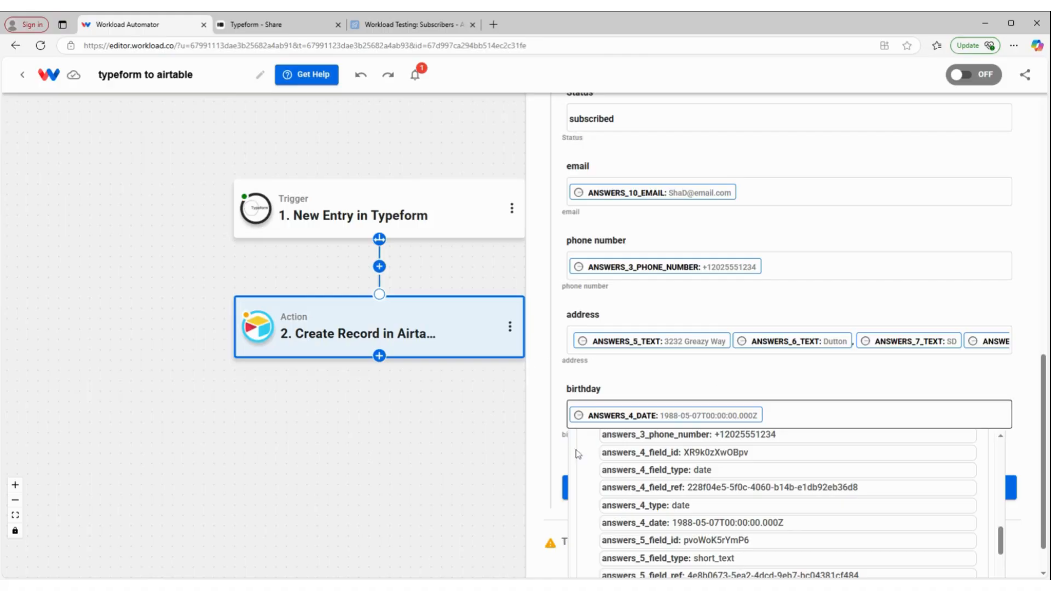
click(531, 441)
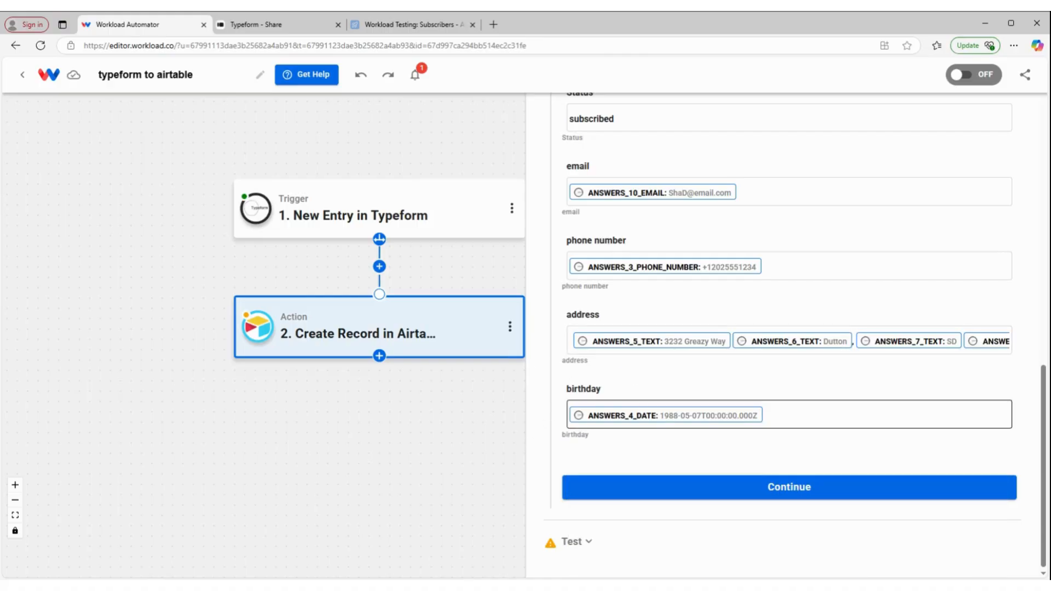
- Save the field mapping, test the Create Record in Airtable action with the sample data, and finish the action's setup
click(799, 491)
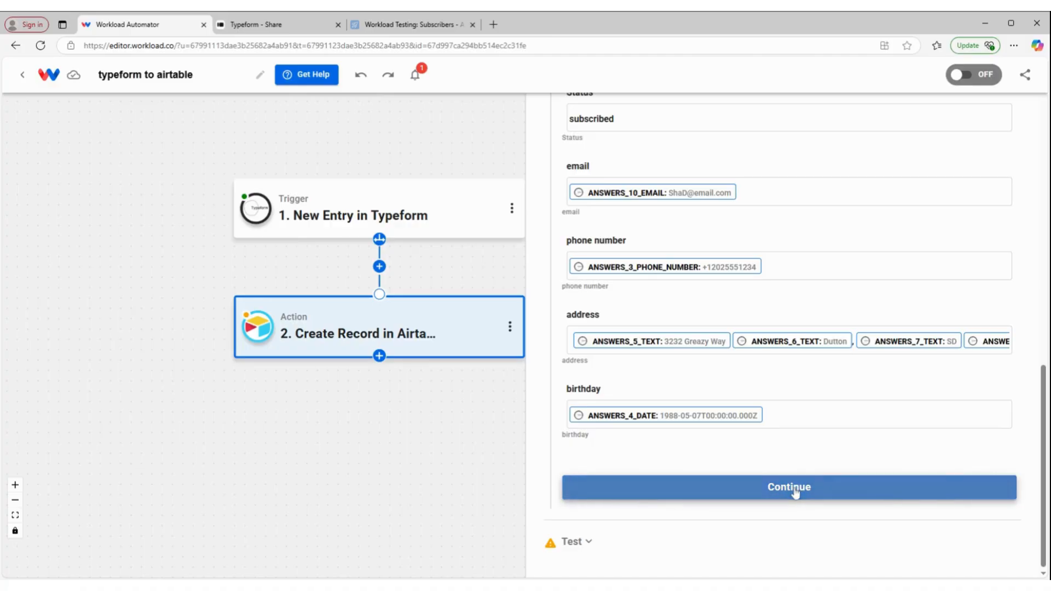
scroll(795, 493, down, 3)
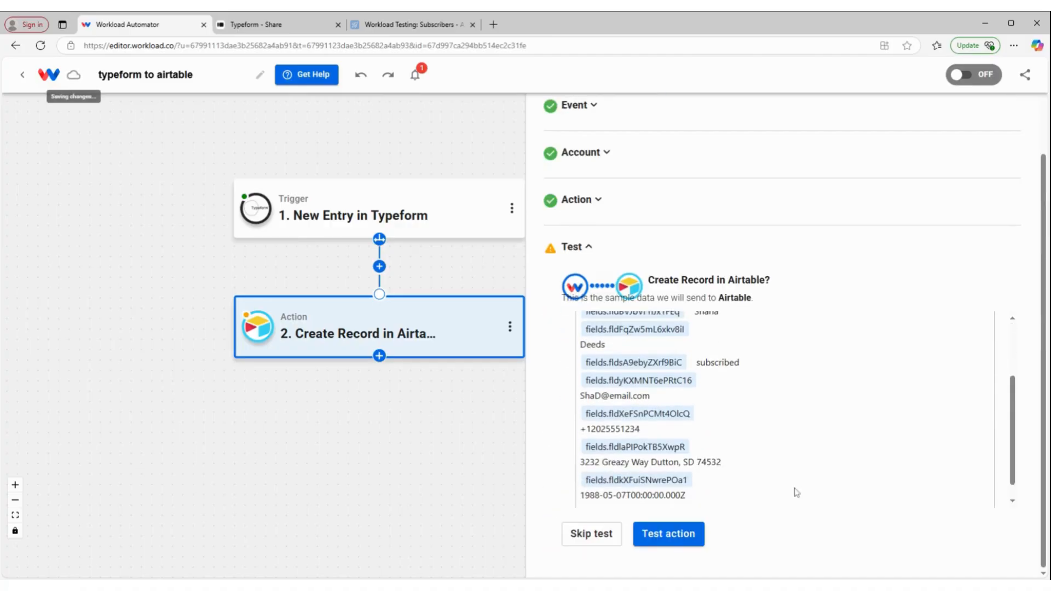
click(663, 536)
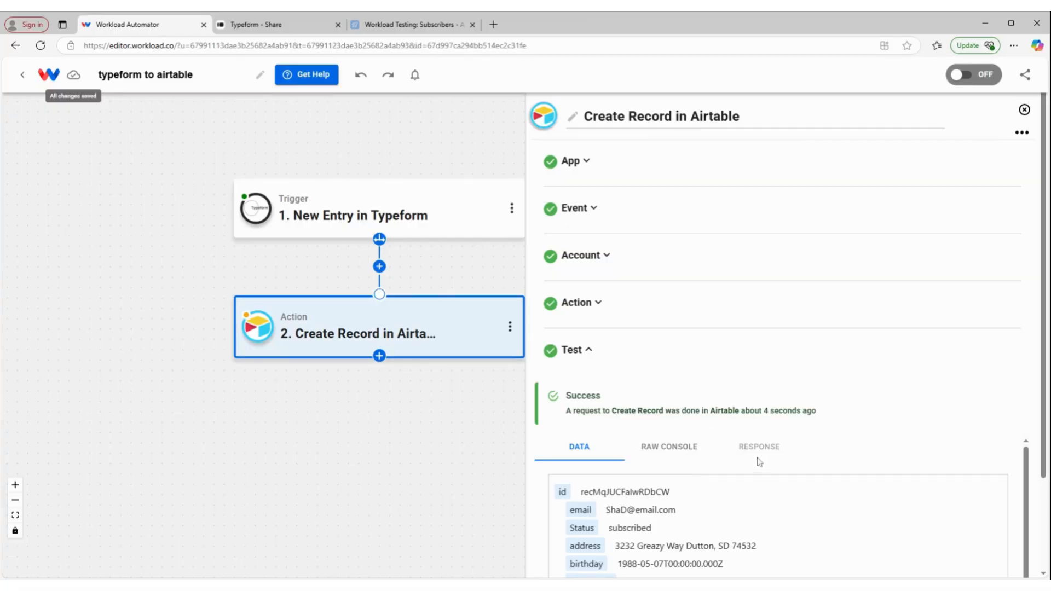
scroll(812, 417, down, 2)
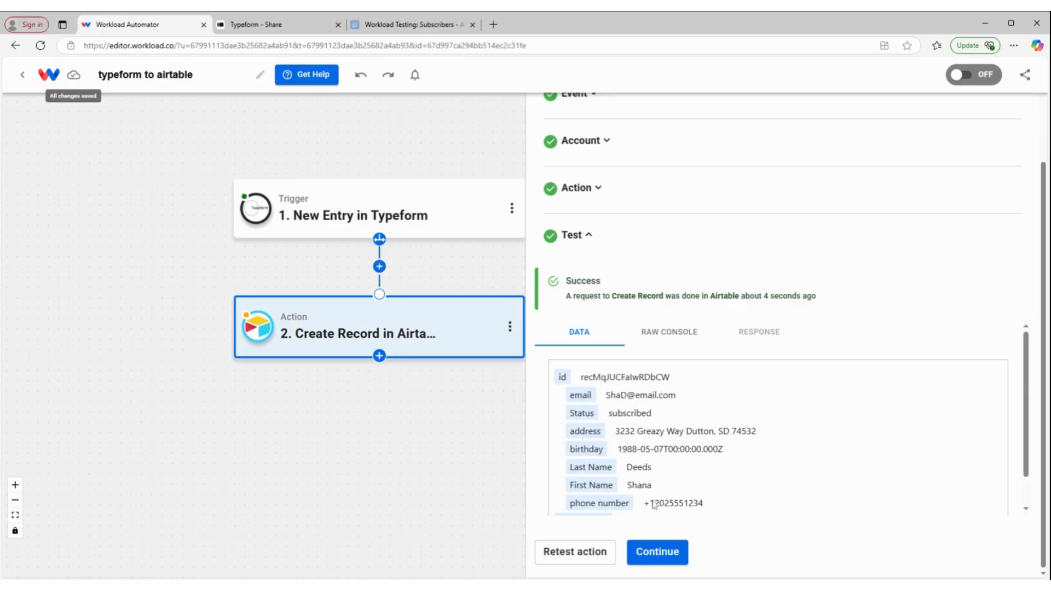
scroll(704, 469, down, 1)
click(657, 551)
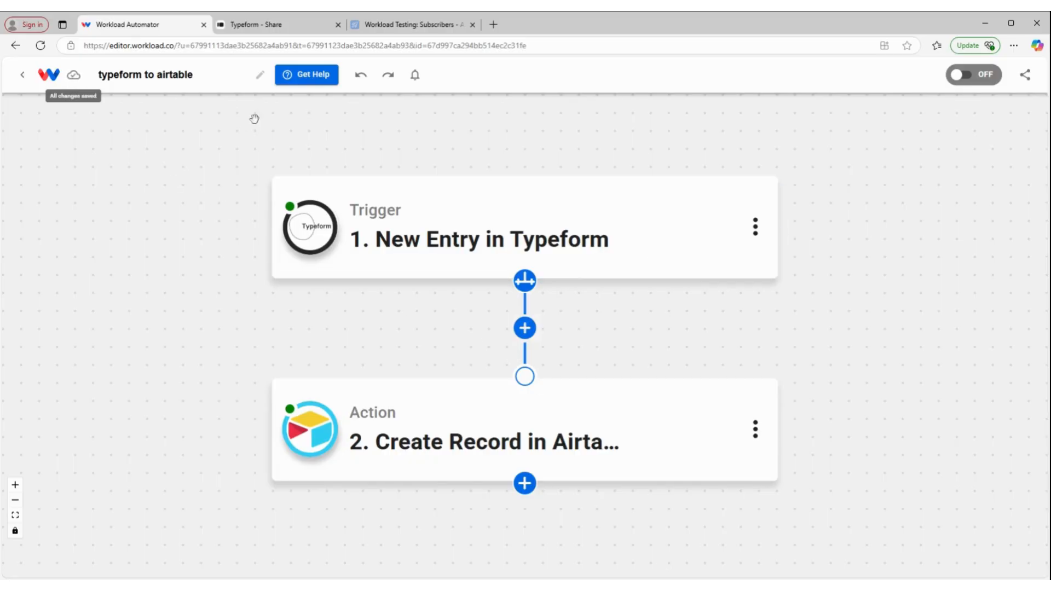
- Check the Airtable Subscribers table for the test record, and activate the typeform to airtable workflow in Workload
click(411, 24)
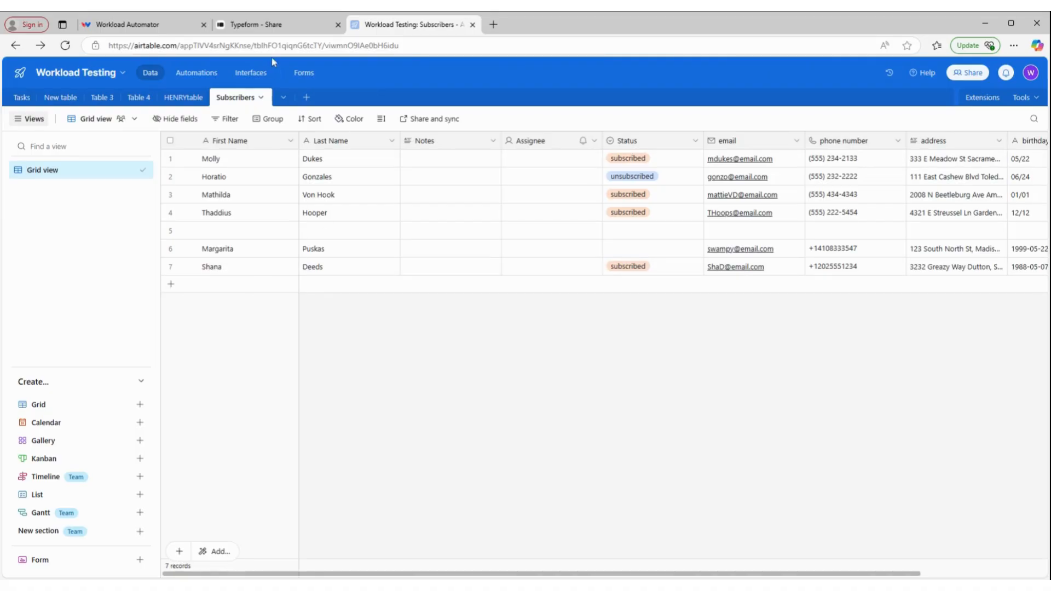
click(151, 28)
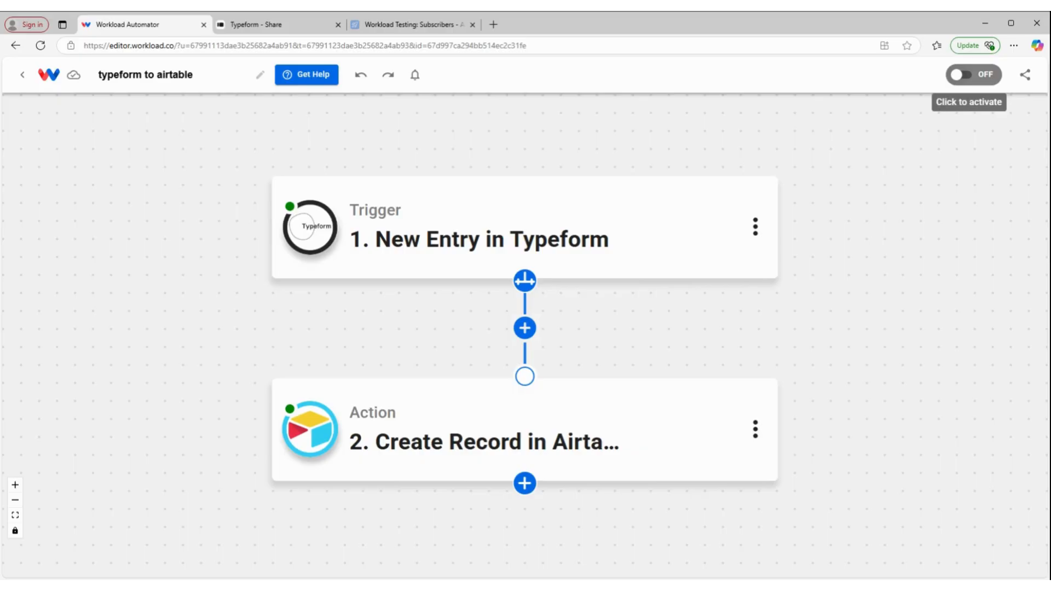
click(973, 74)
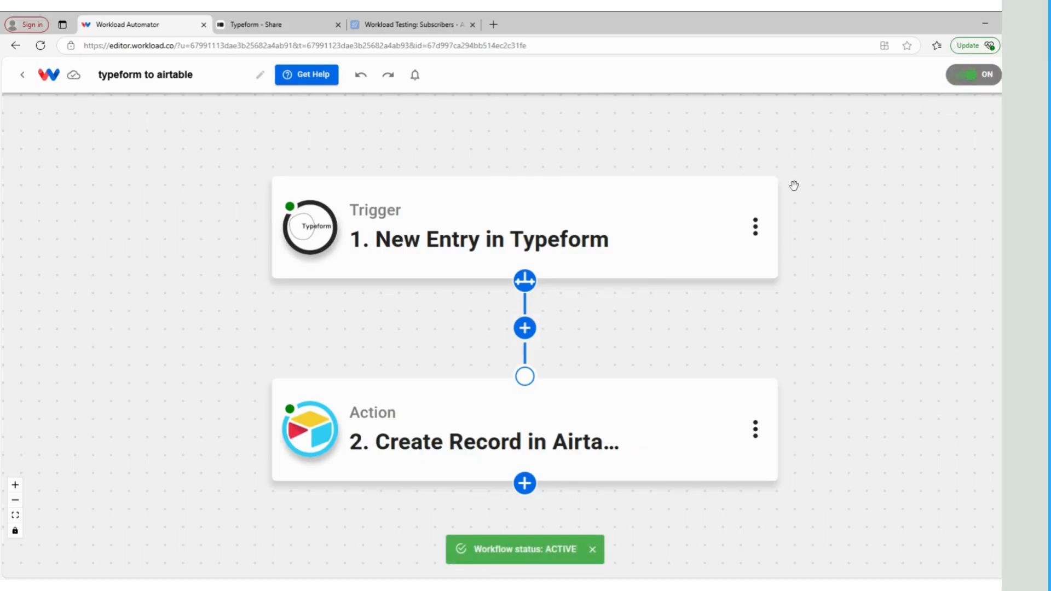